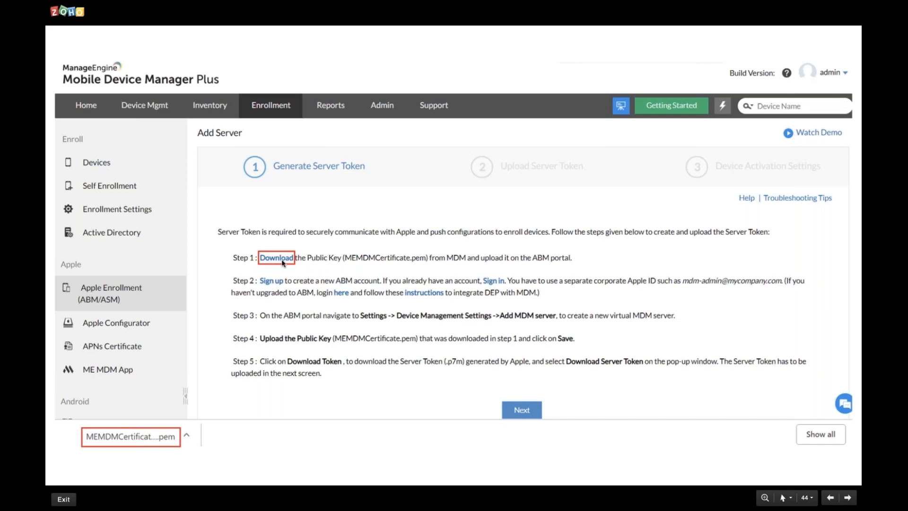
click(497, 284)
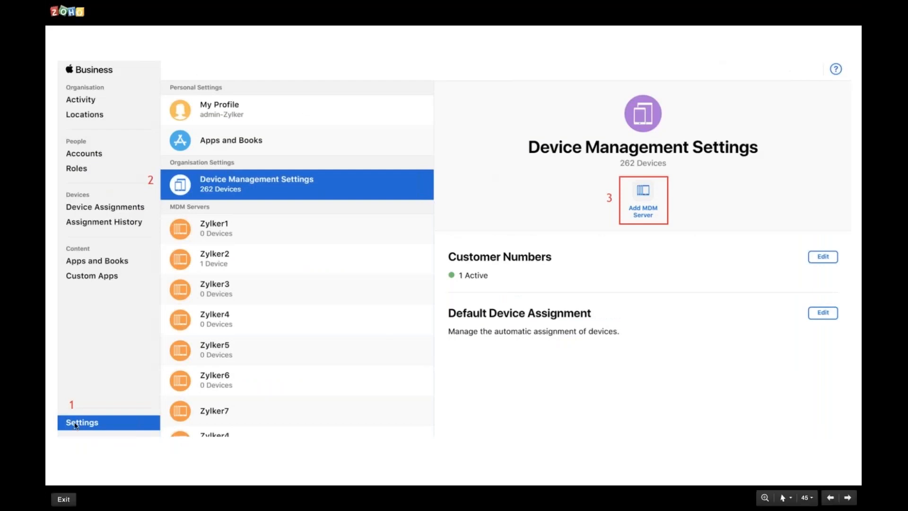
click(642, 191)
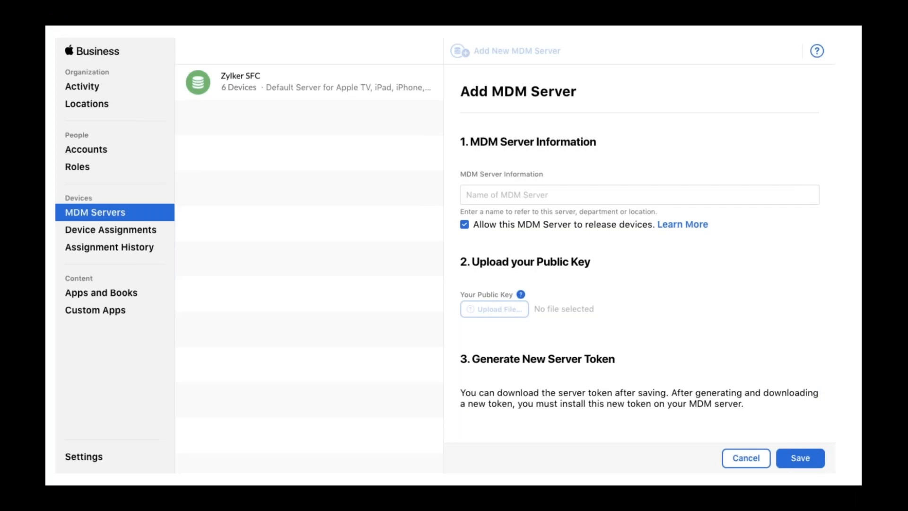
click(491, 303)
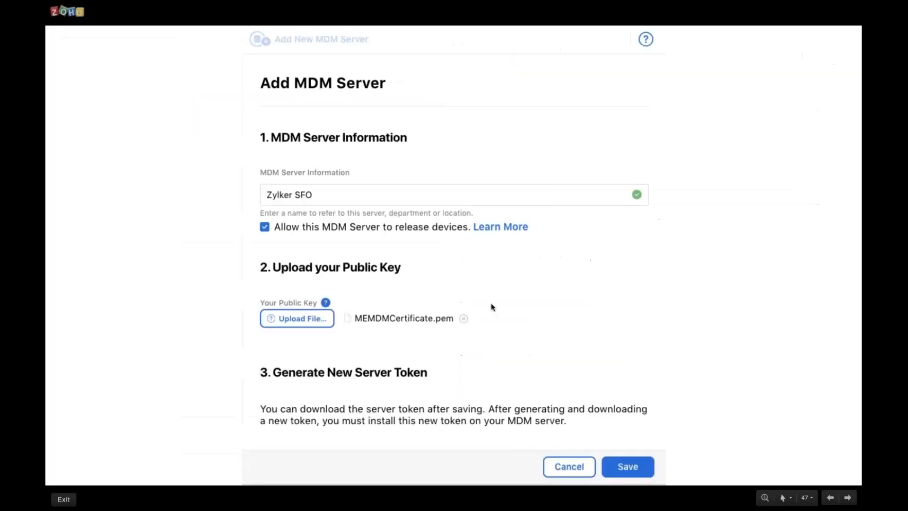
click(654, 477)
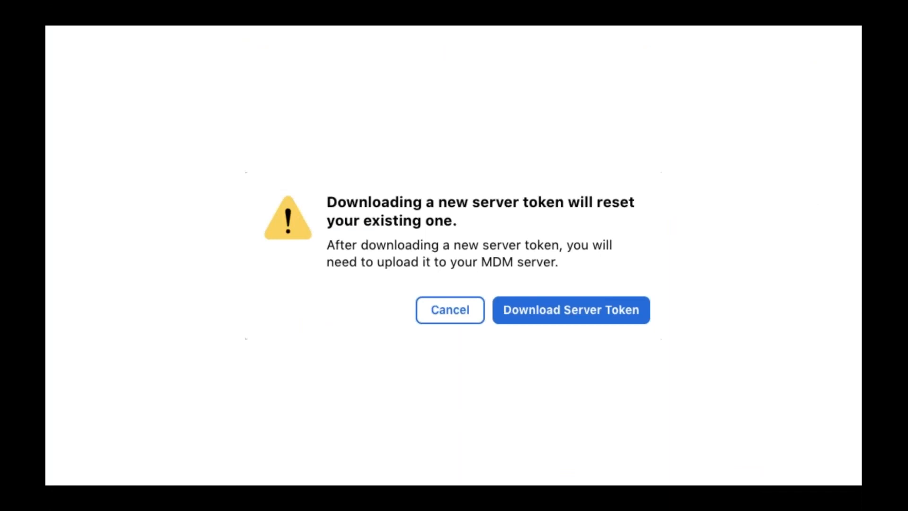
click(529, 321)
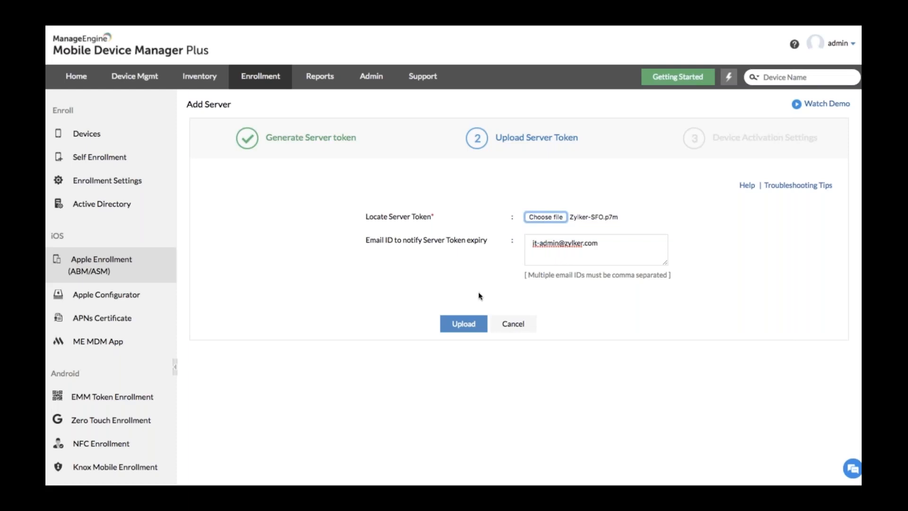
click(448, 323)
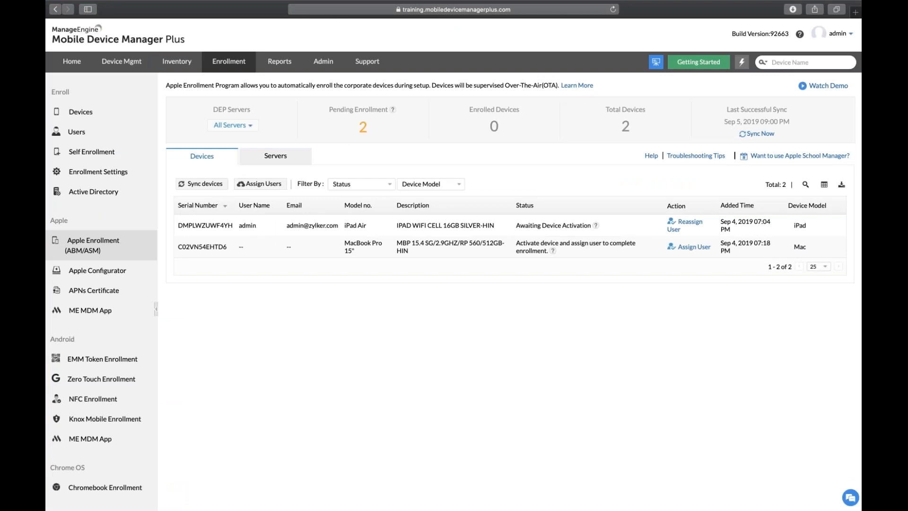
- Show the list of servers added for Apple enrollment
click(275, 155)
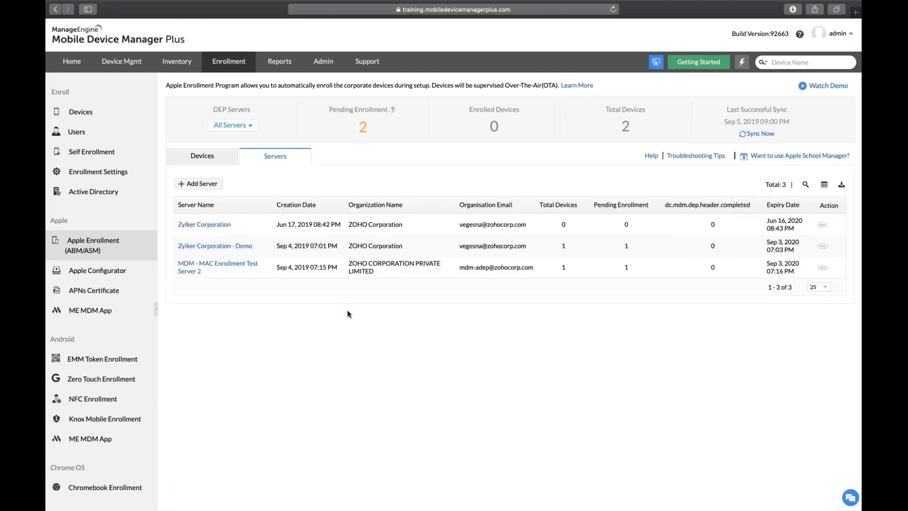
key(Right)
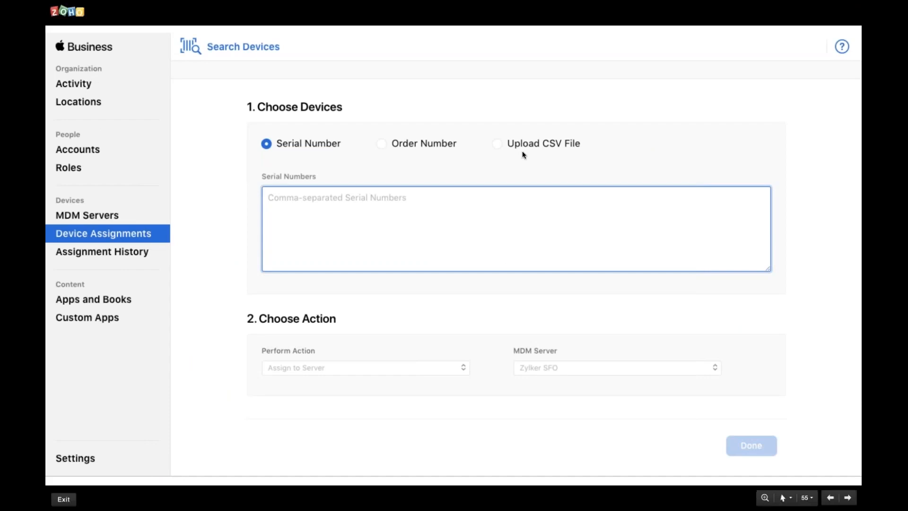
click(335, 238)
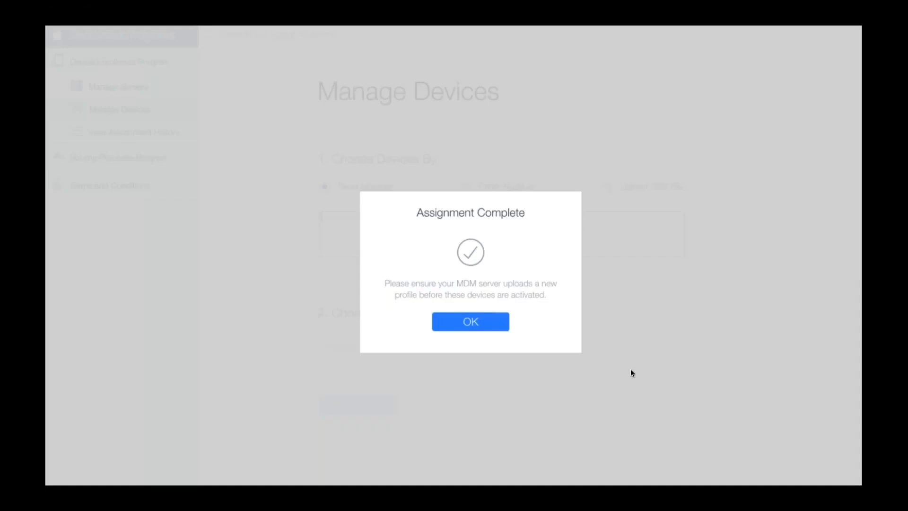
click(449, 337)
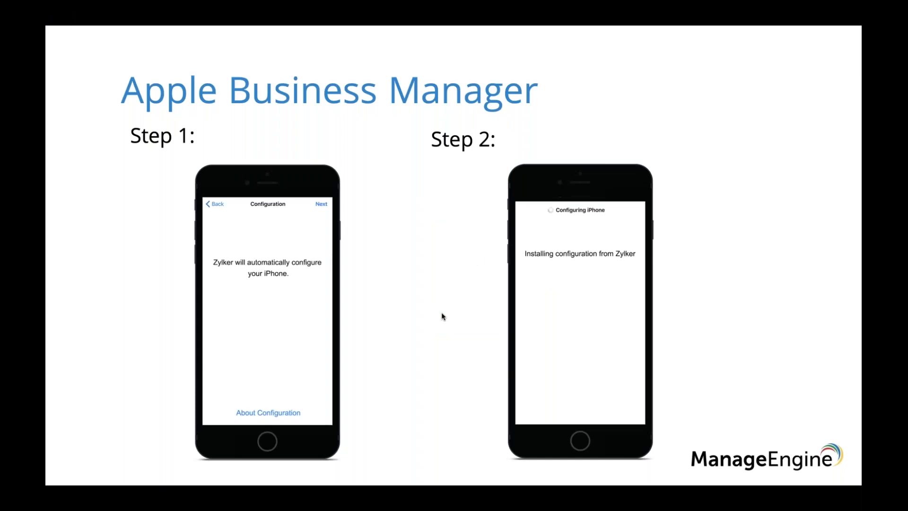
click(578, 290)
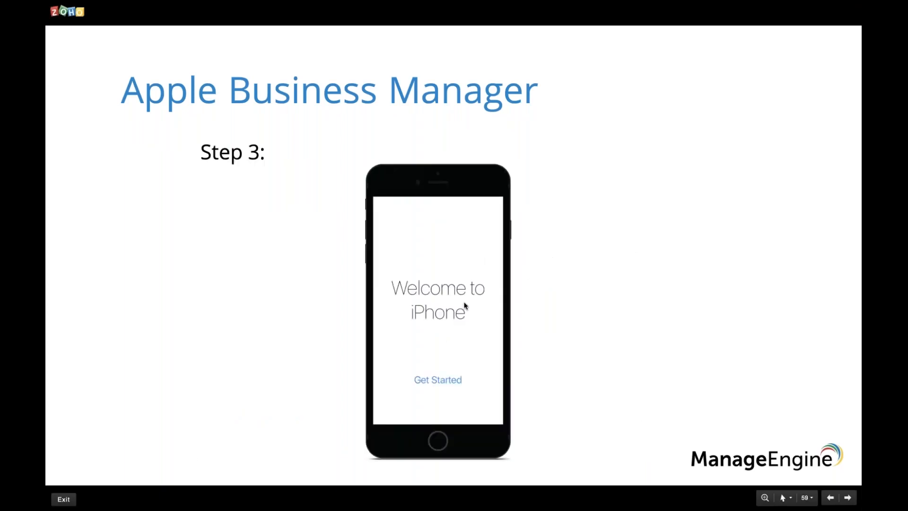
click(465, 306)
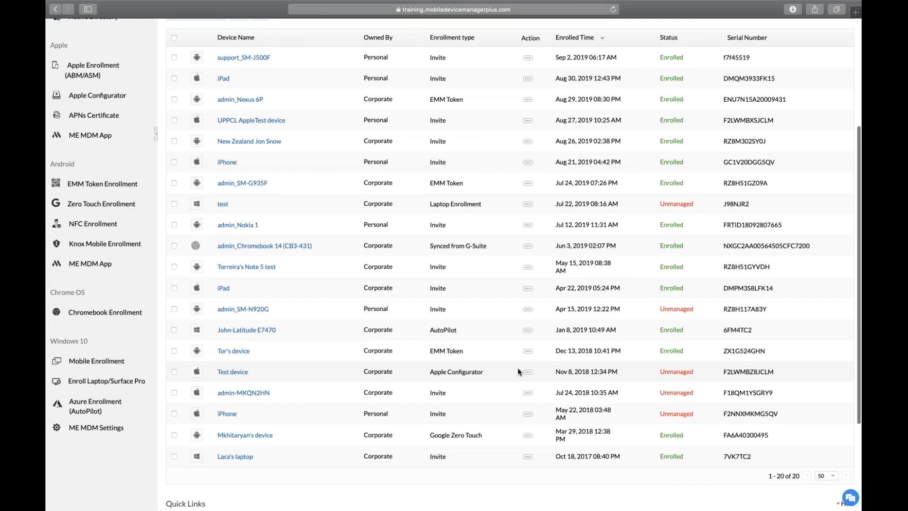
- Open the Apple Enrollment (ABM/ASM) page from the managed devices list
scroll(506, 364, up, 3)
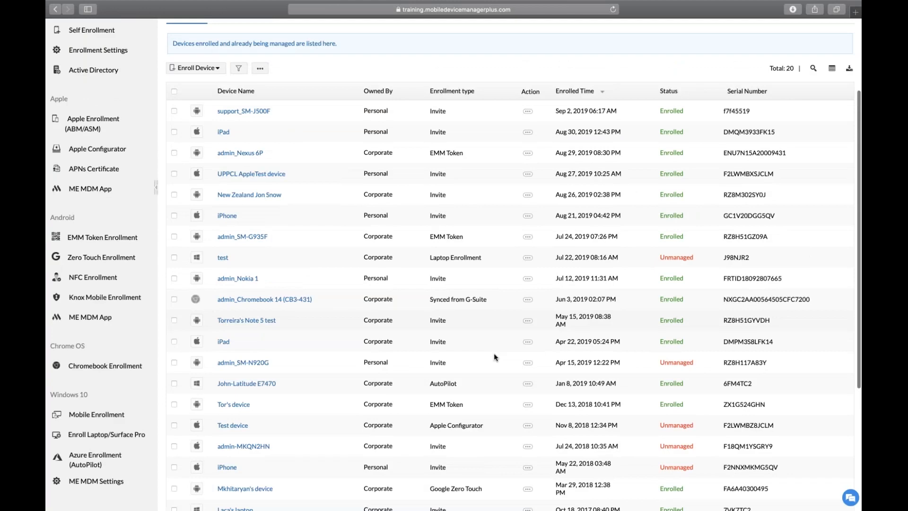
scroll(100, 256, up, 6)
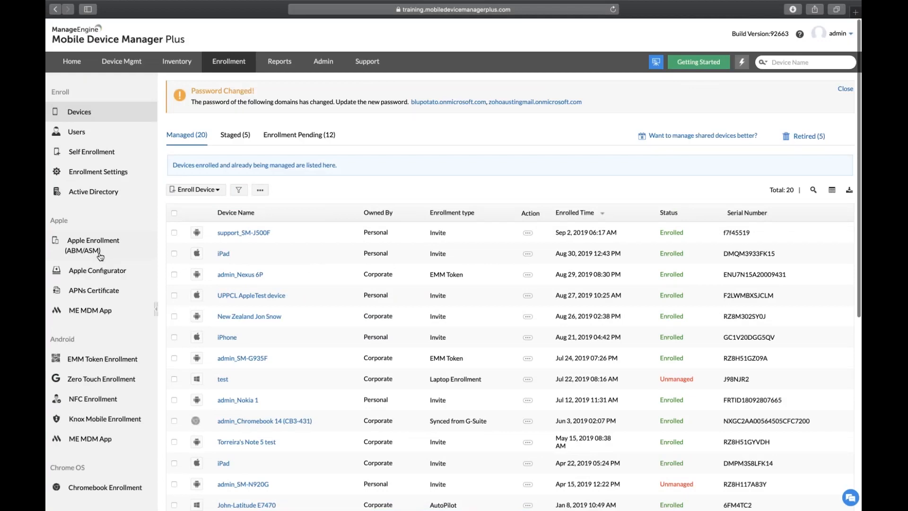
click(100, 255)
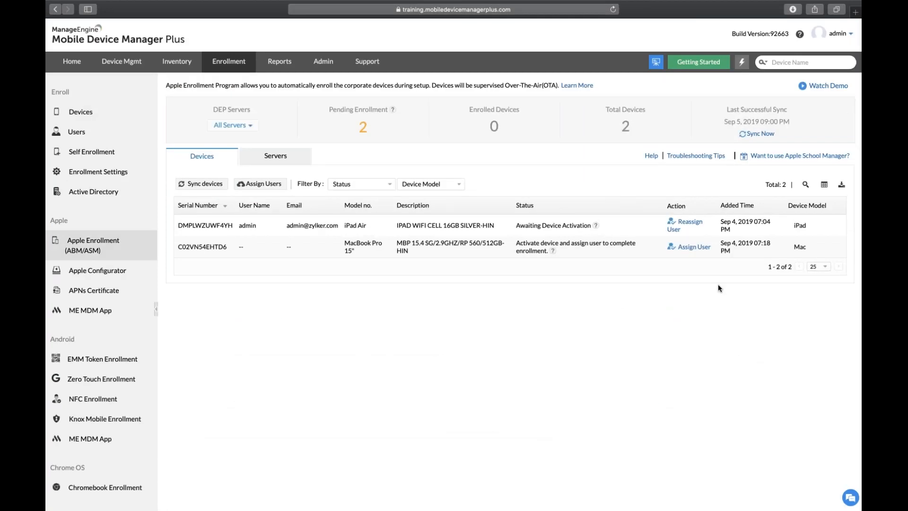
- Try assigning a domain user from zohocorp.com to the MacBook Pro, then cancel the assignment
click(695, 247)
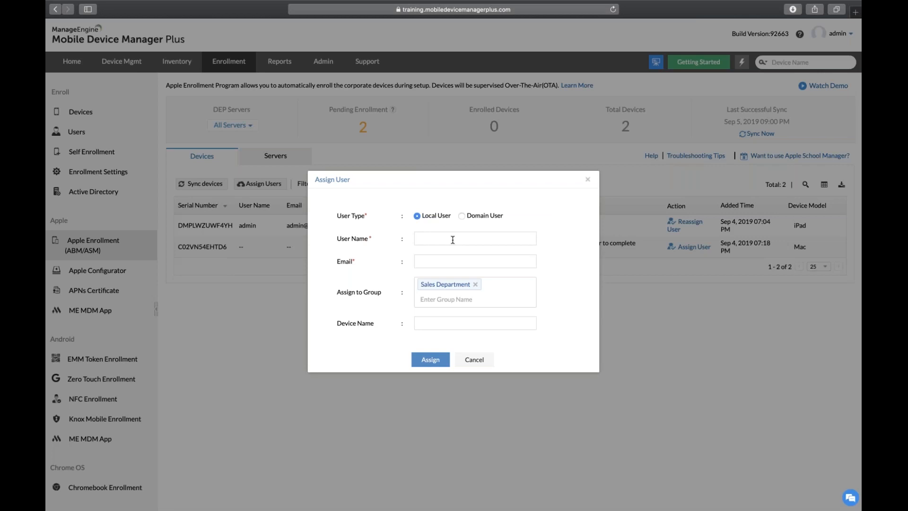
click(462, 216)
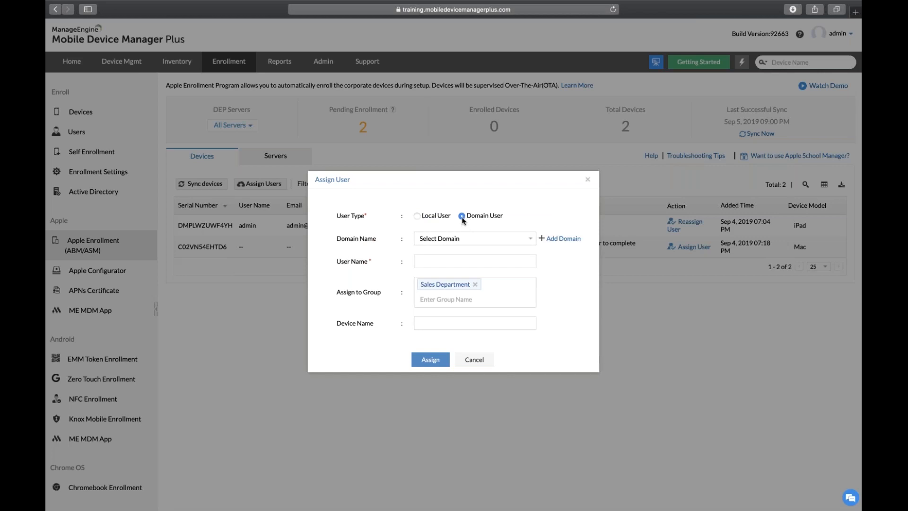
click(465, 242)
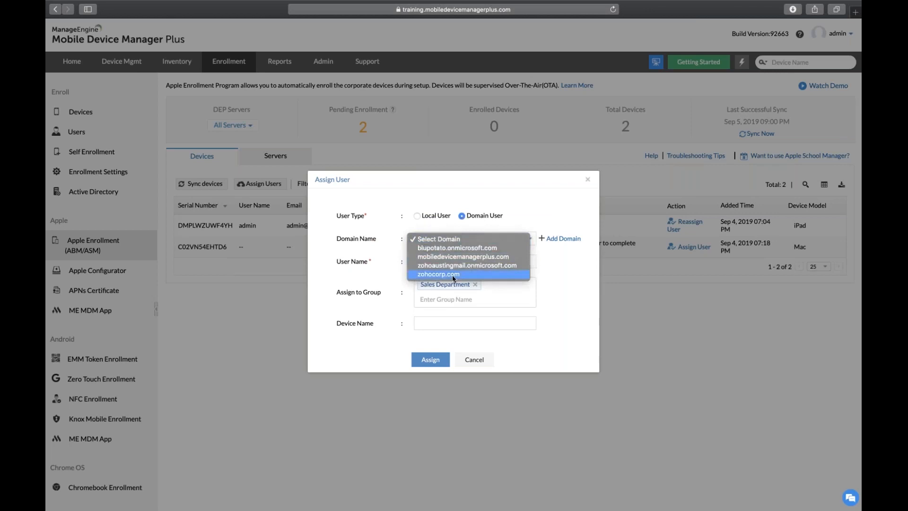
click(452, 274)
click(456, 263)
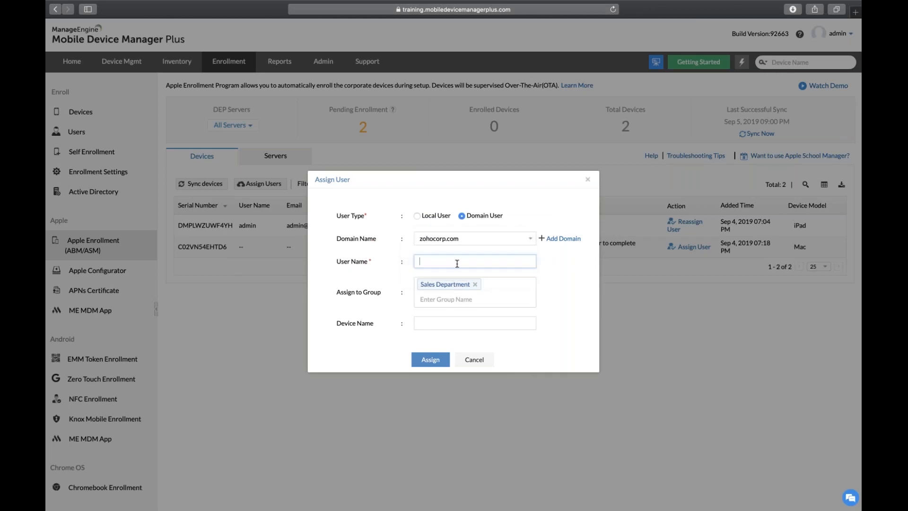
click(455, 279)
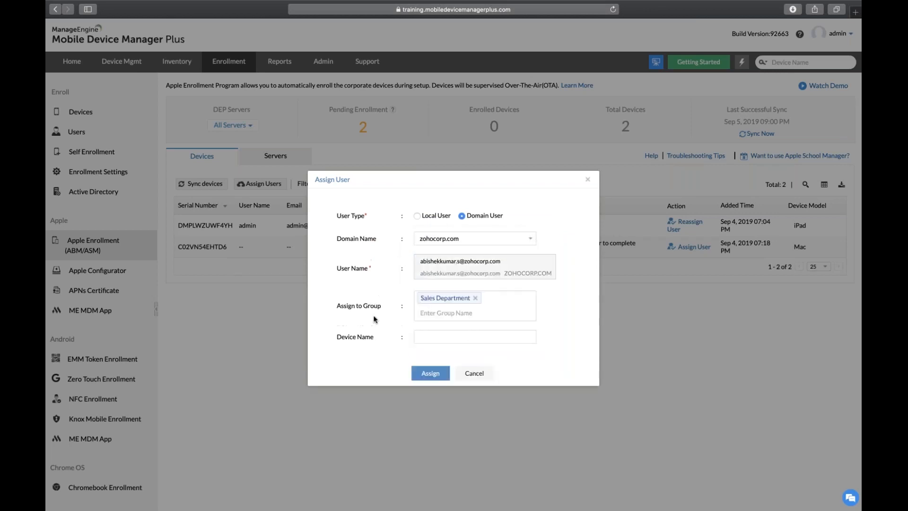
click(464, 335)
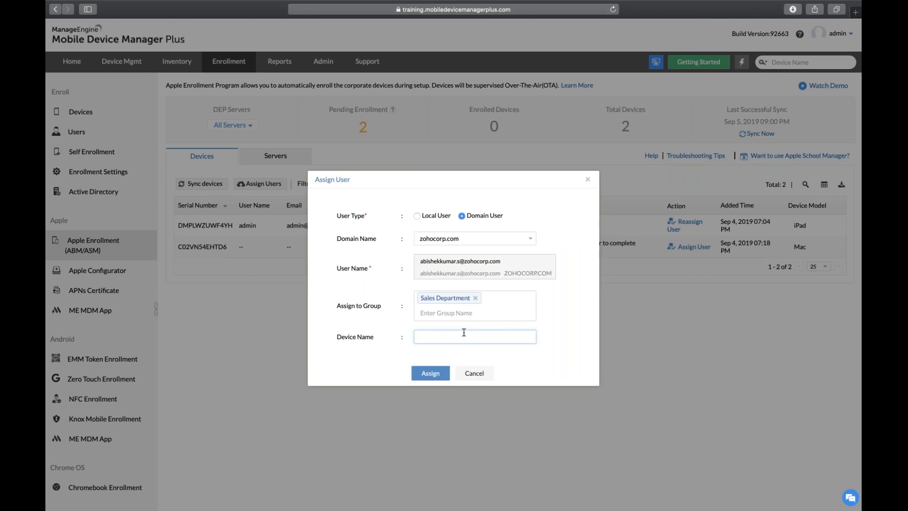
click(479, 375)
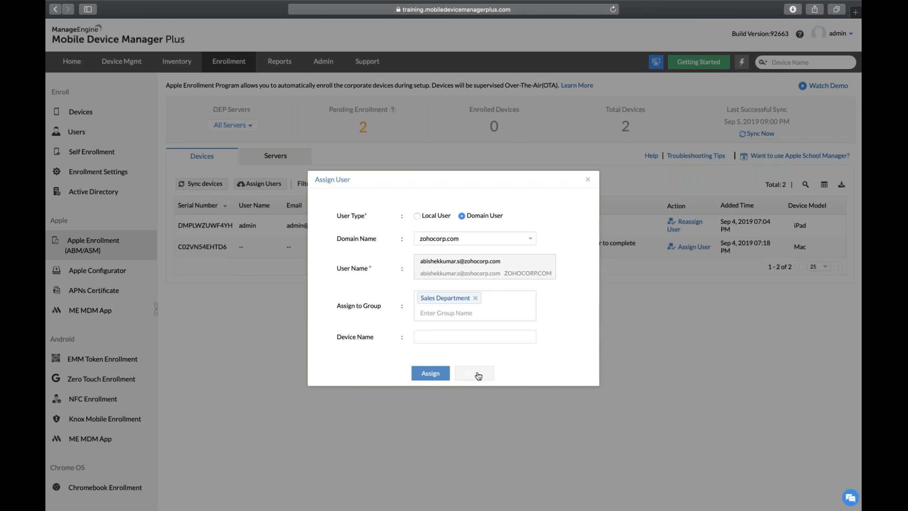
click(479, 375)
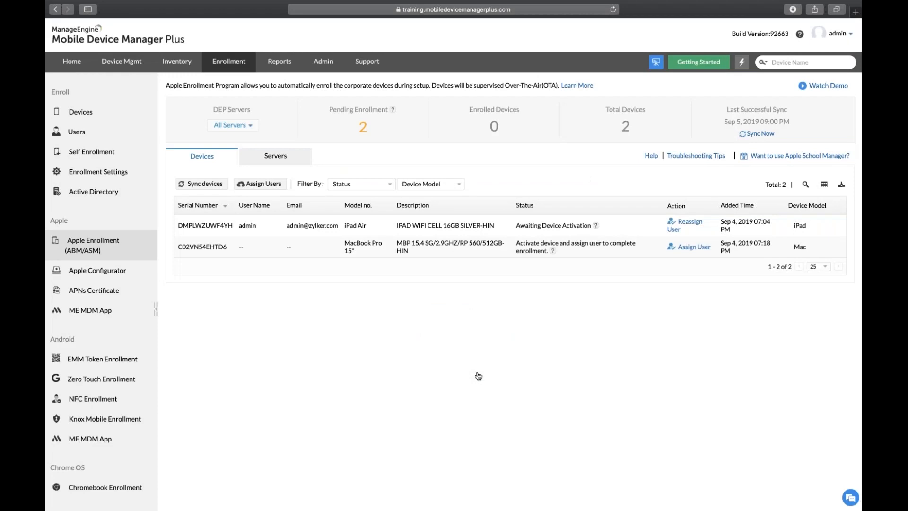
key(ctrl+Right)
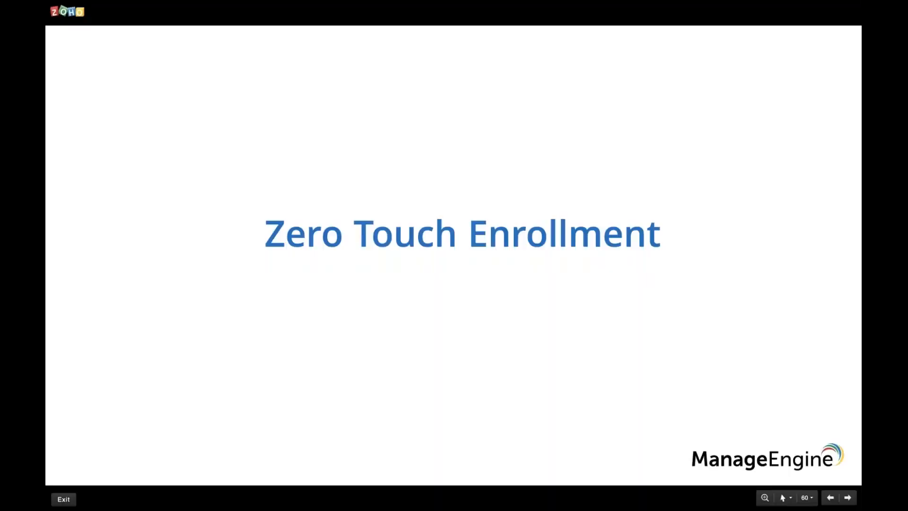
key(Right)
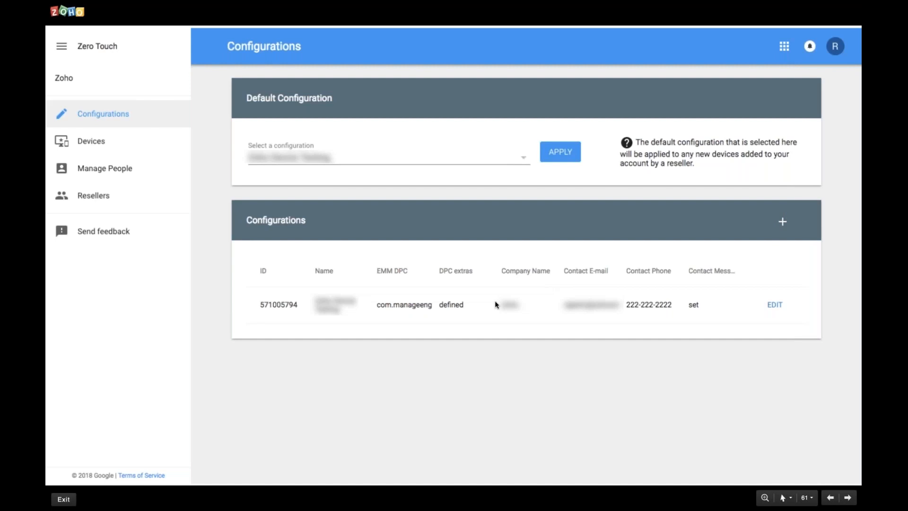
key(Right)
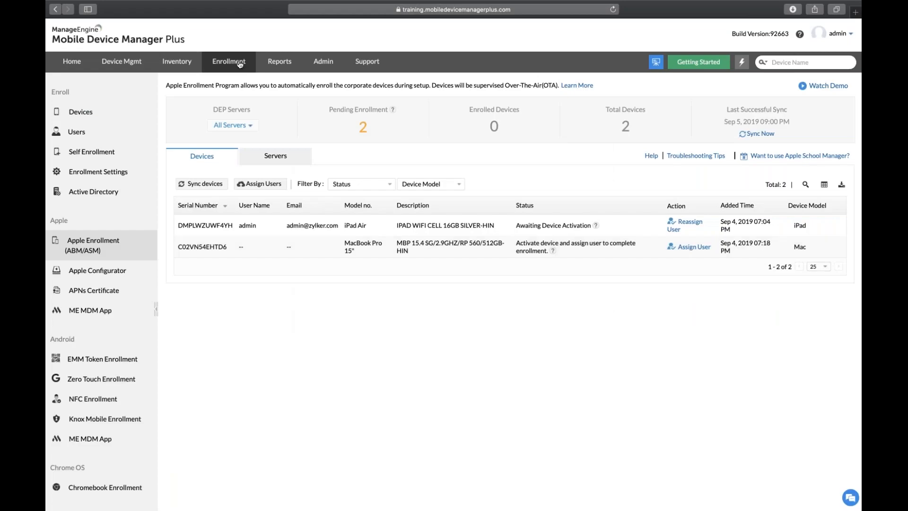
key(super+shift+l)
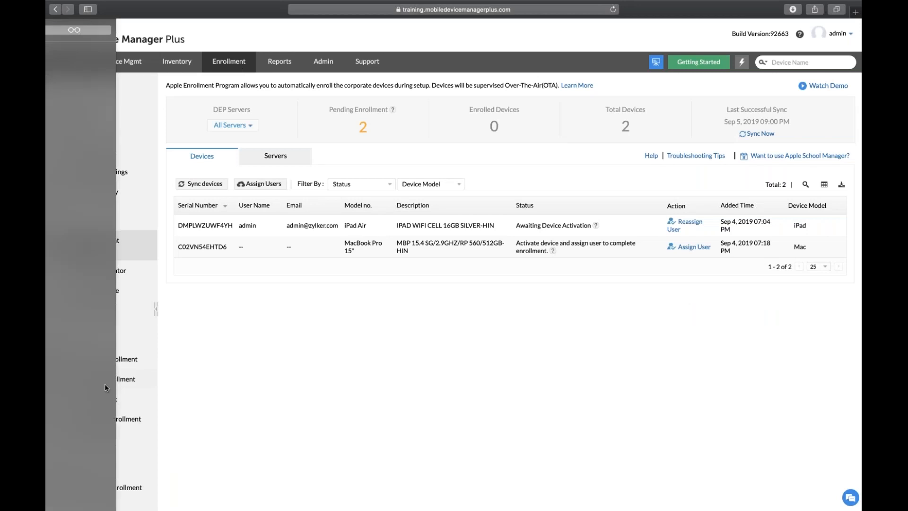
key(super+shift+l)
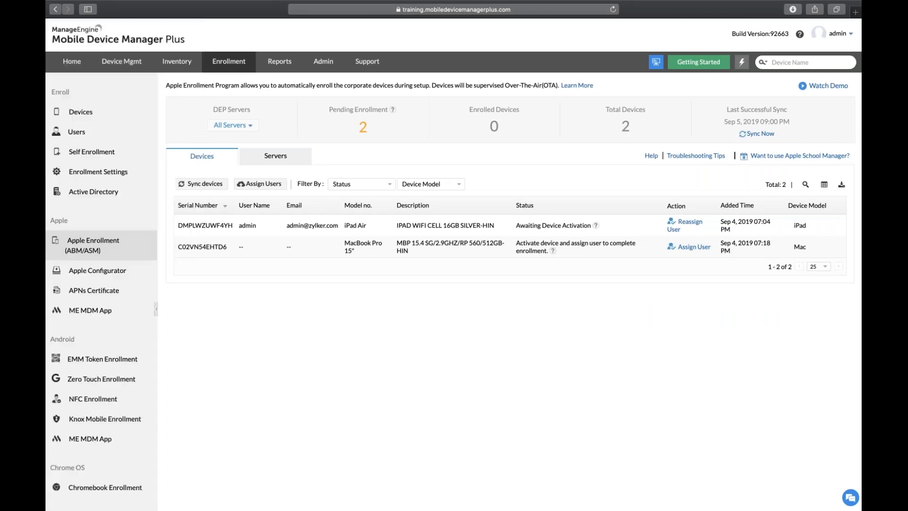
- Review the Zero Touch Enrollment steps and their JSON configuration for Android, then close them
click(119, 384)
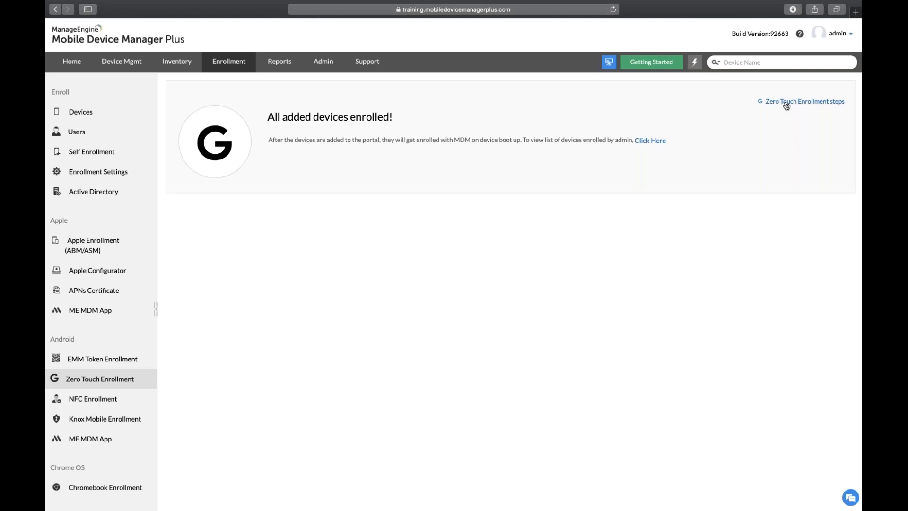
click(785, 105)
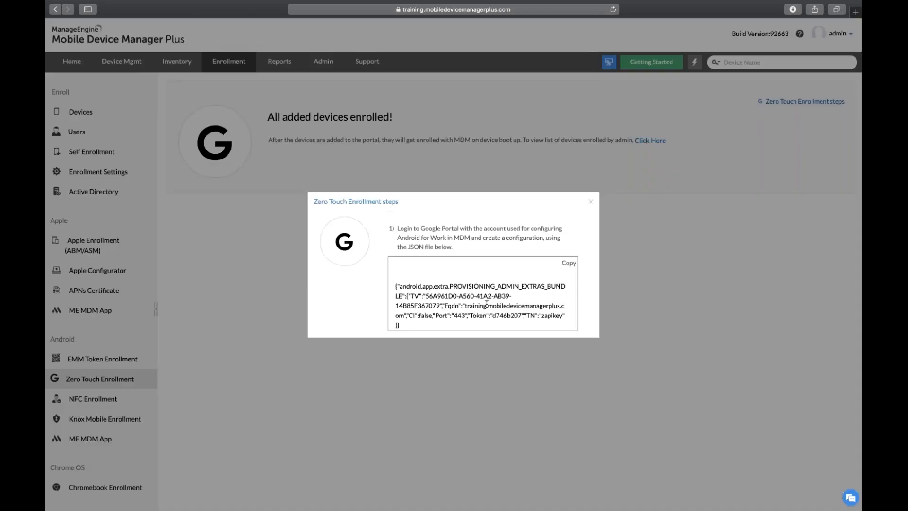
click(590, 199)
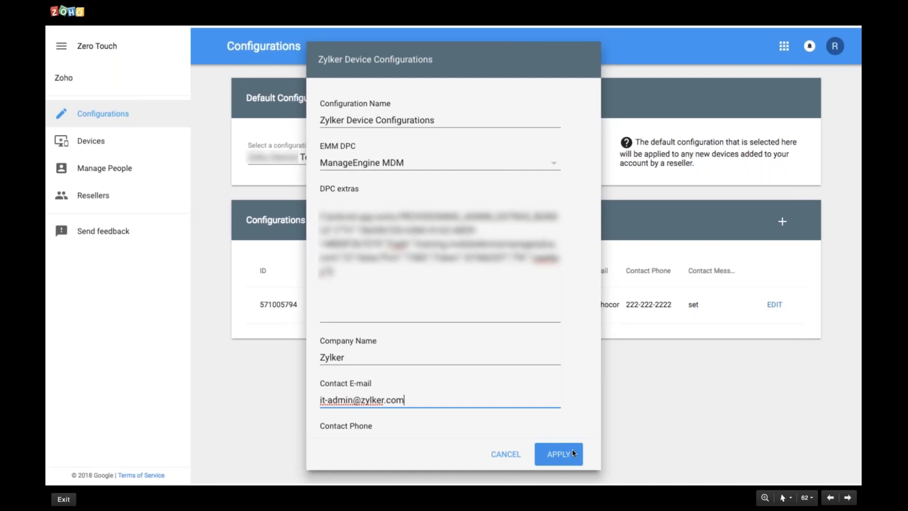
click(573, 453)
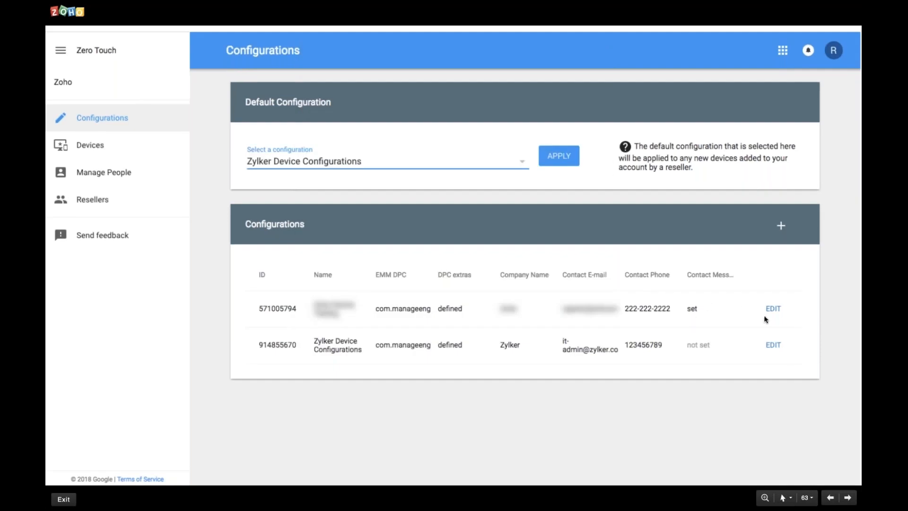
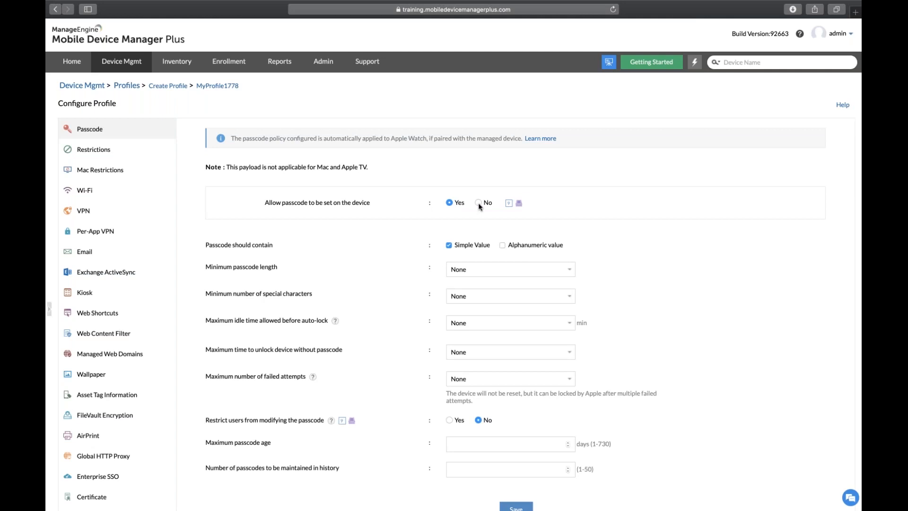
- Try disallowing a passcode on the device in the profile's passcode policy, and restore the option to Yes
click(478, 204)
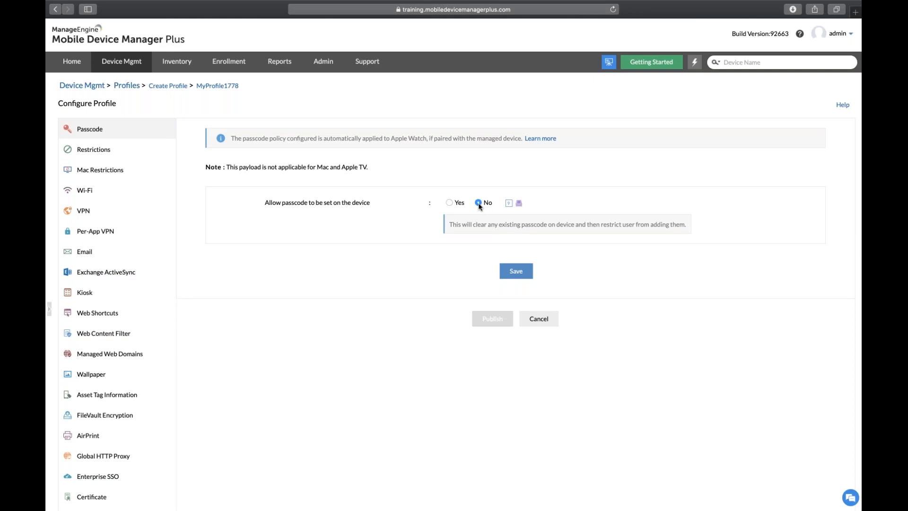
click(449, 204)
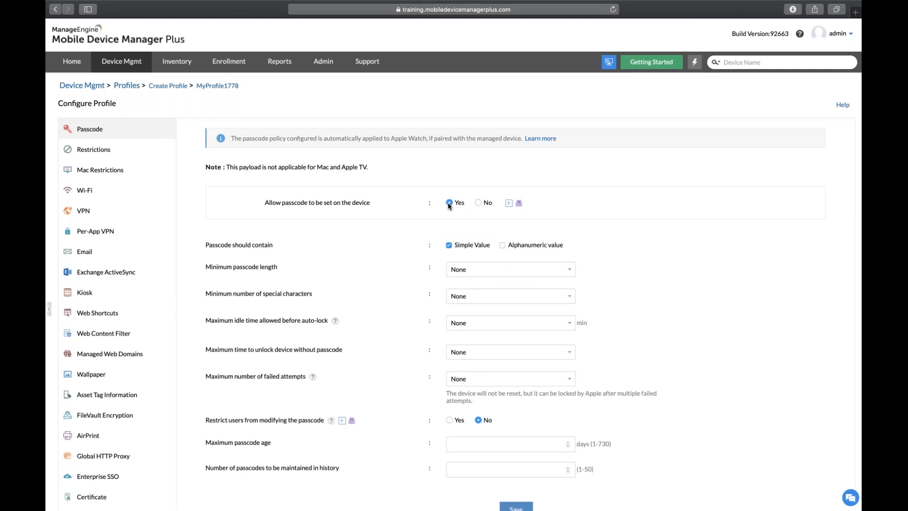
- Set the passcode policy's minimum passcode length to 10 and its minimum number of special characters to 2
click(509, 274)
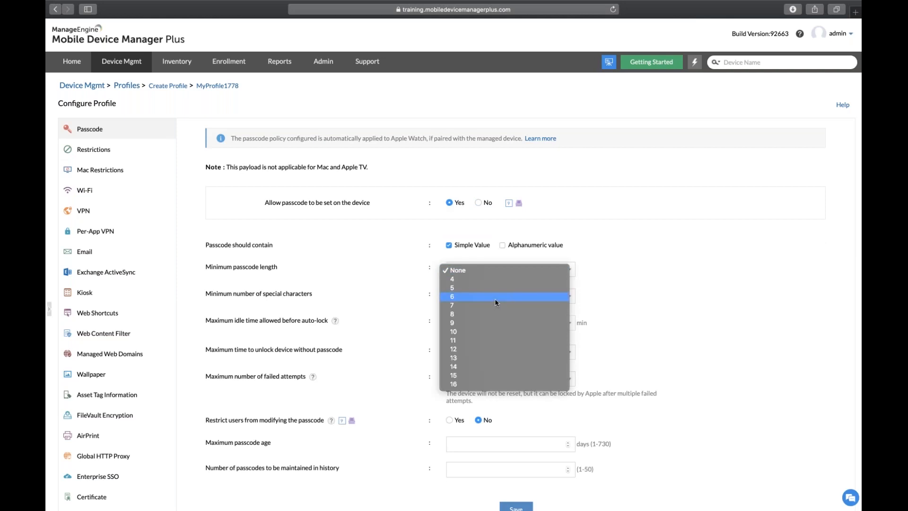
click(495, 299)
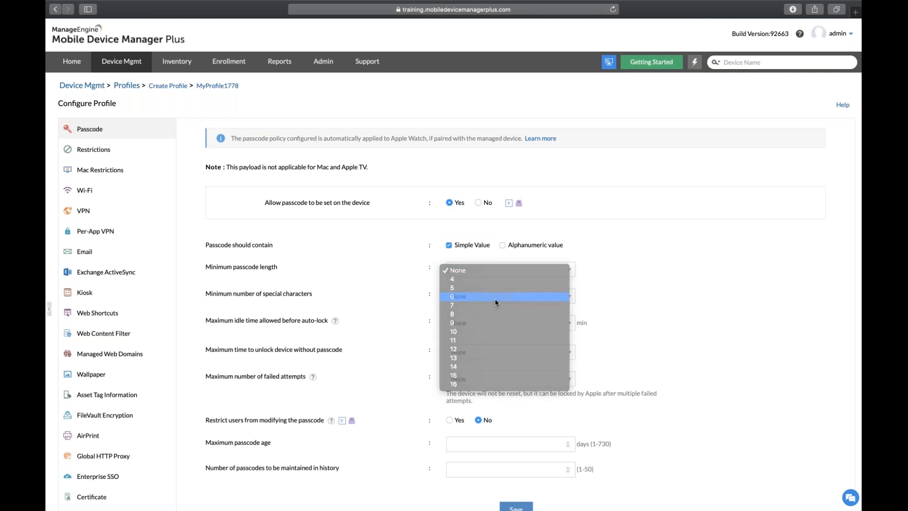
click(493, 273)
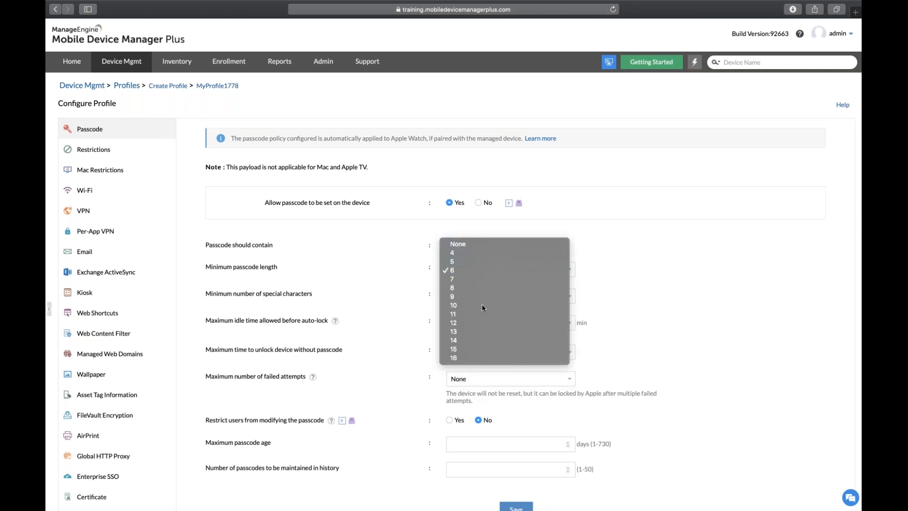
click(482, 306)
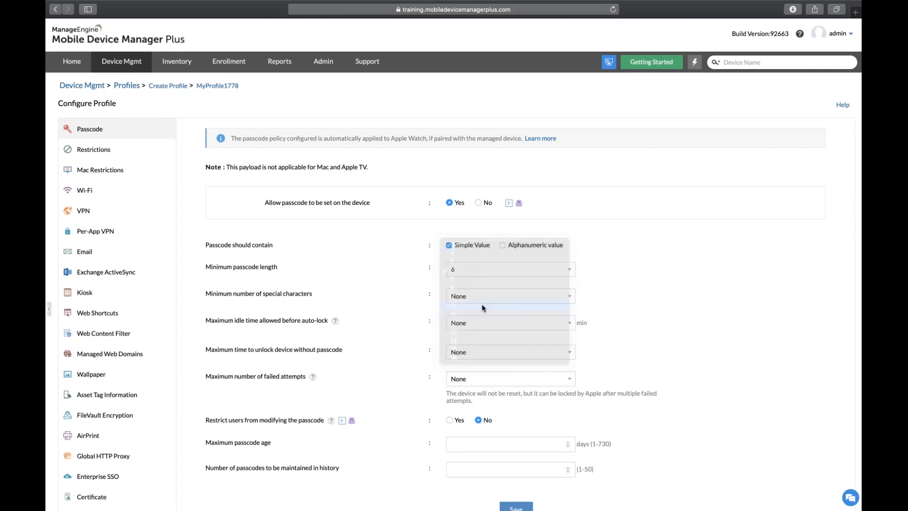
click(506, 290)
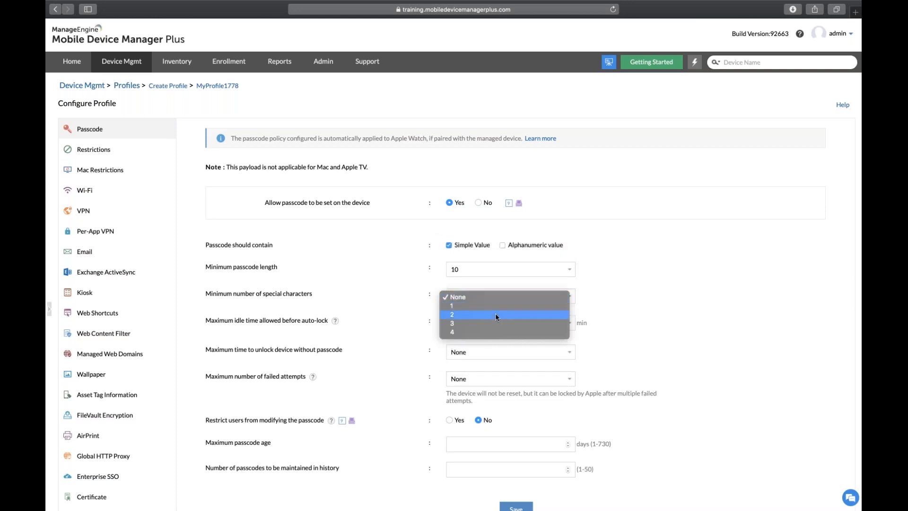
click(495, 315)
- Set the maximum idle time allowed before auto-lock to 2 minutes in the passcode policy
click(476, 323)
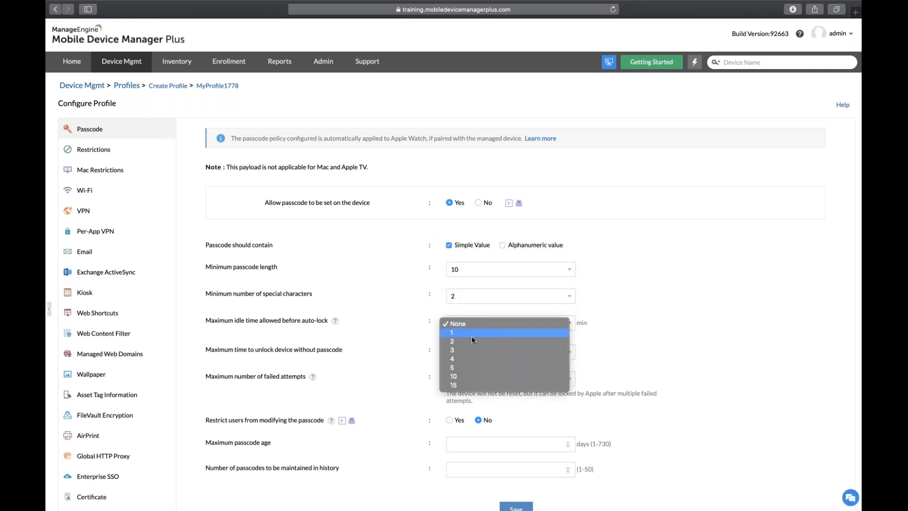
click(472, 334)
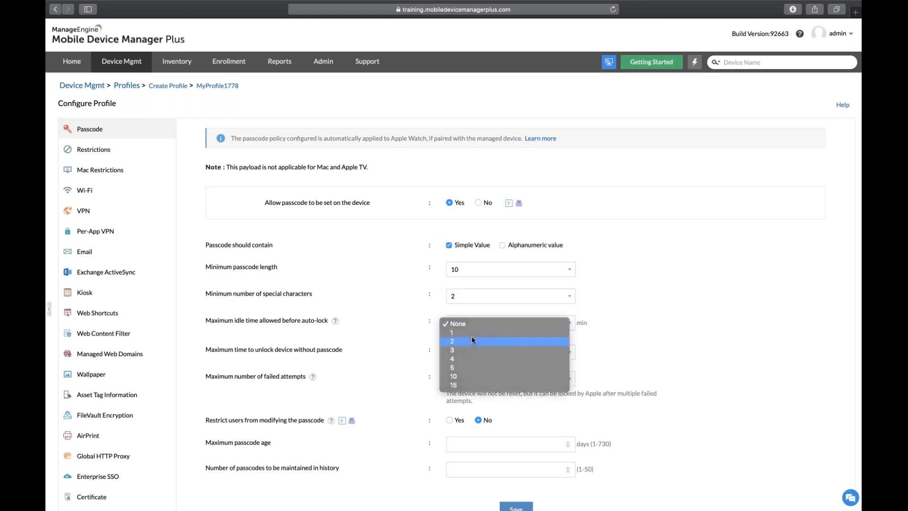
click(472, 337)
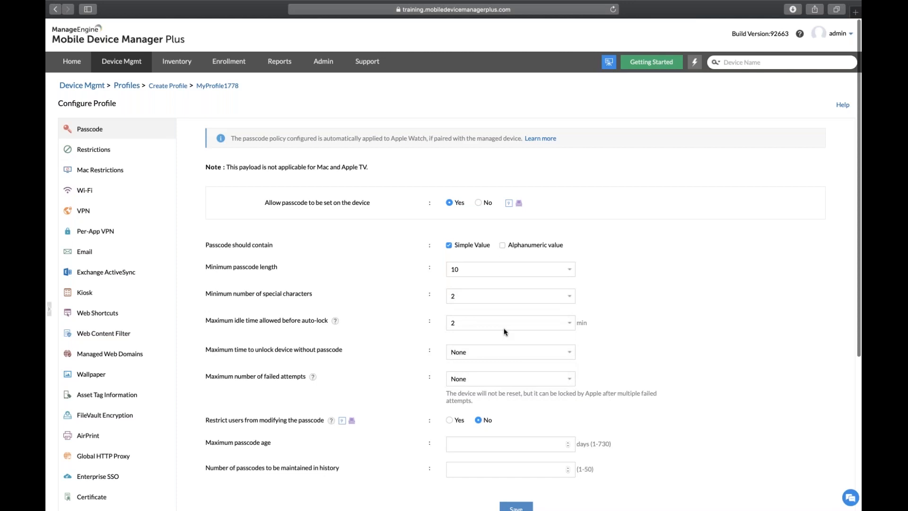
scroll(503, 330, down, 1)
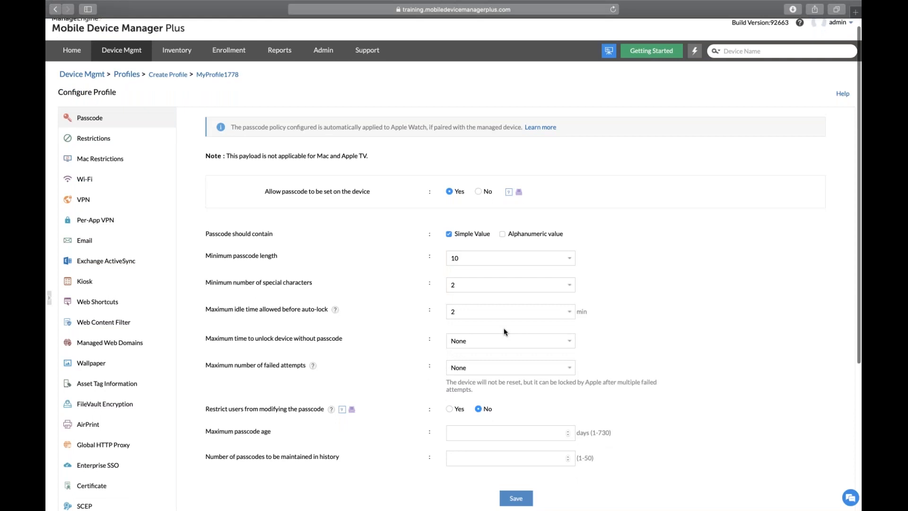
scroll(503, 332, down, 3)
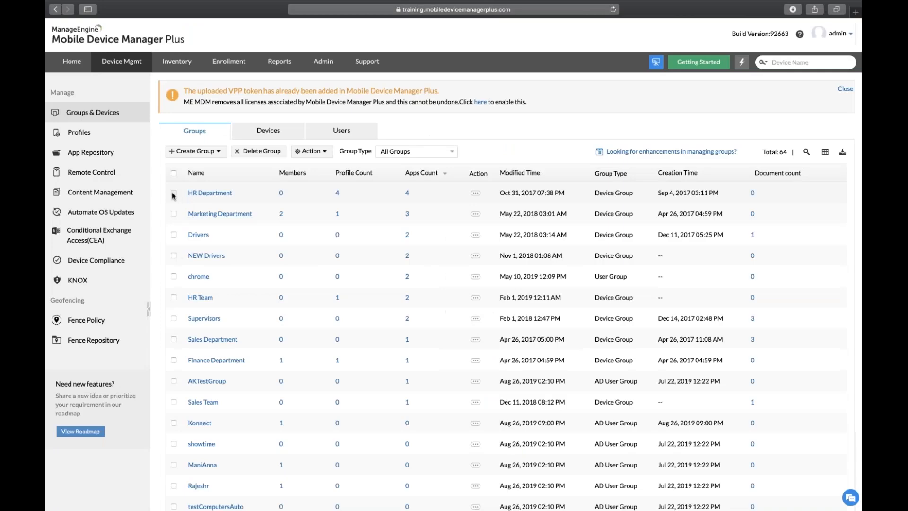
- Choose the Apple profile MyProfile1778 for association with the HR Department group
click(311, 151)
click(320, 167)
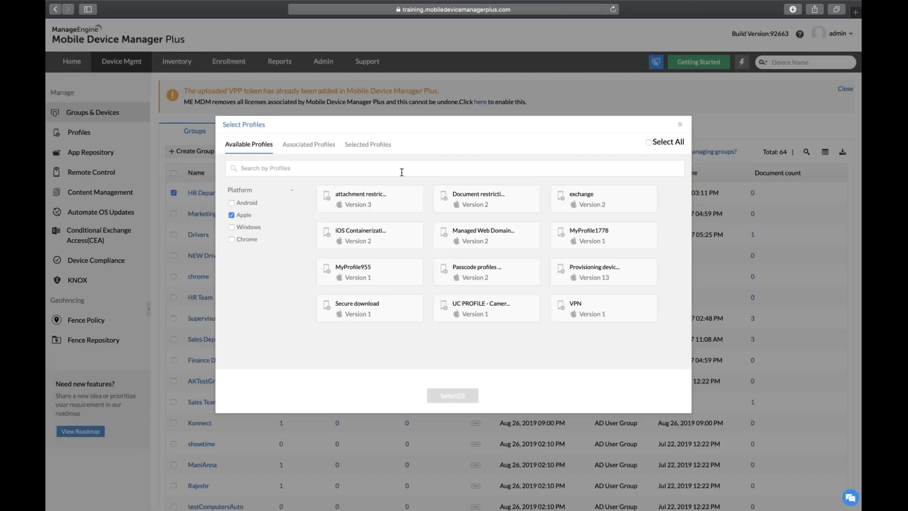
click(600, 235)
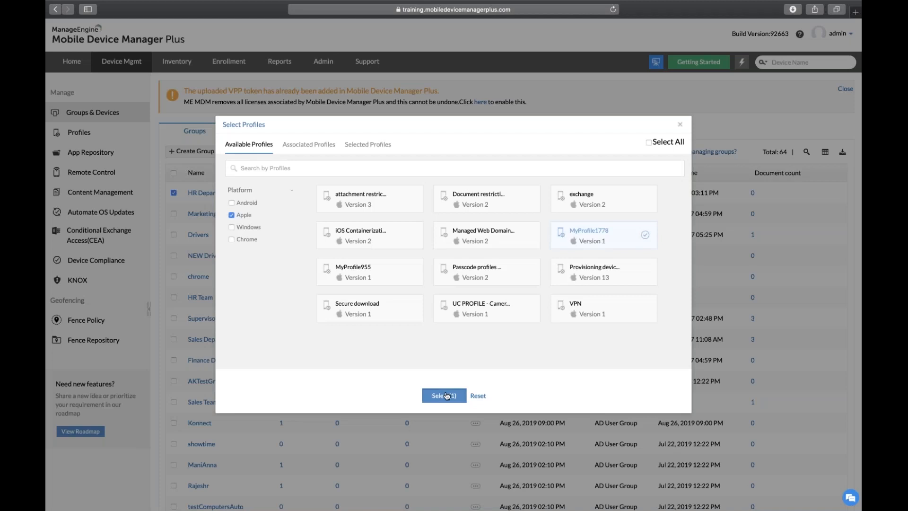
click(444, 395)
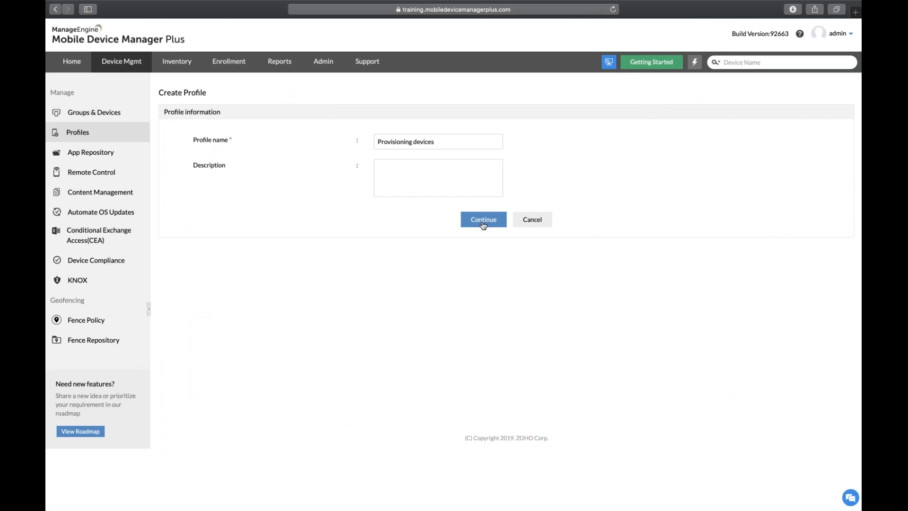
- Continue into the Provisioning devices profile and review its Wi-Fi settings and the available VPN connection types
click(483, 220)
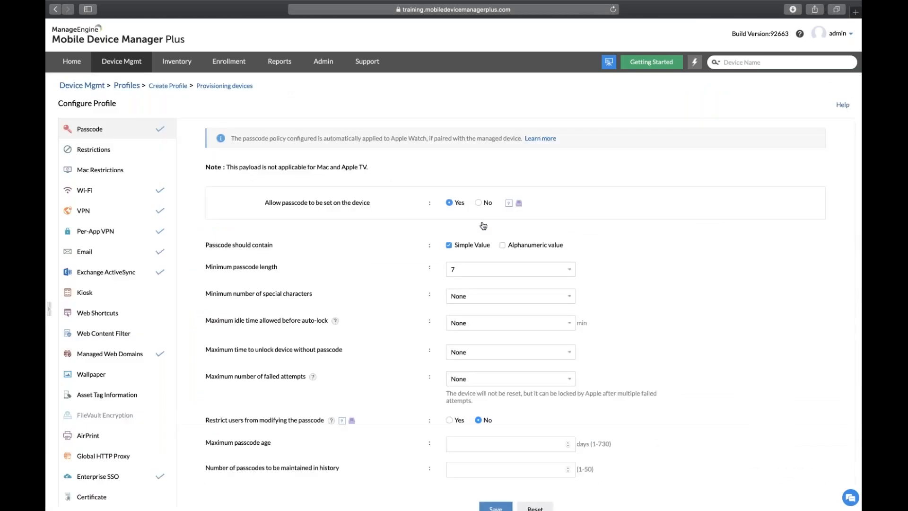
click(110, 195)
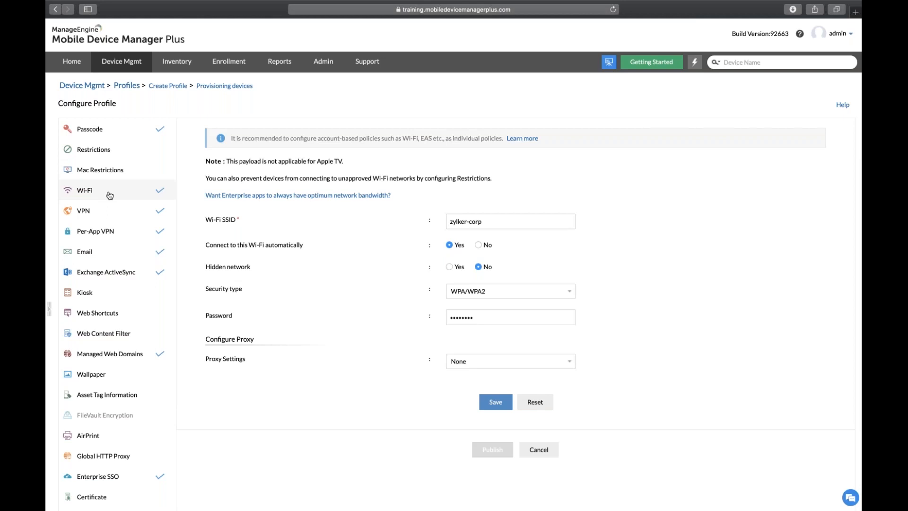
click(134, 220)
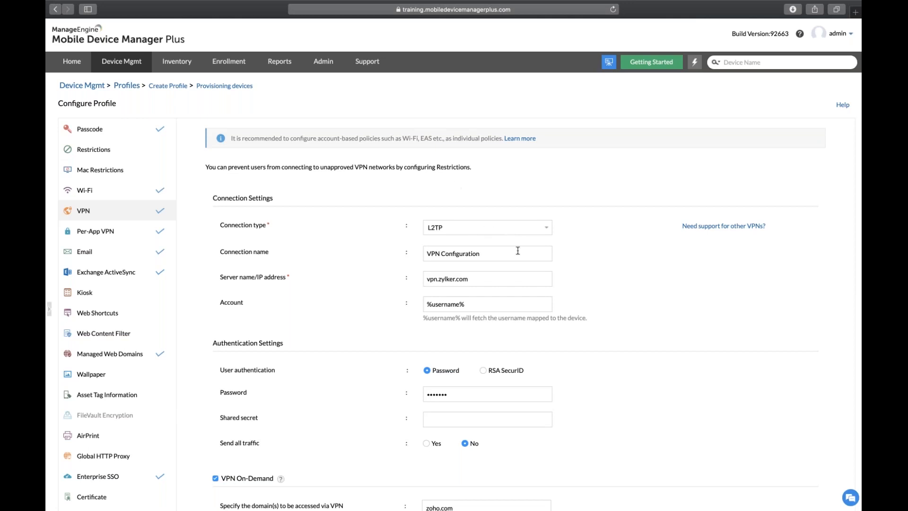
click(543, 232)
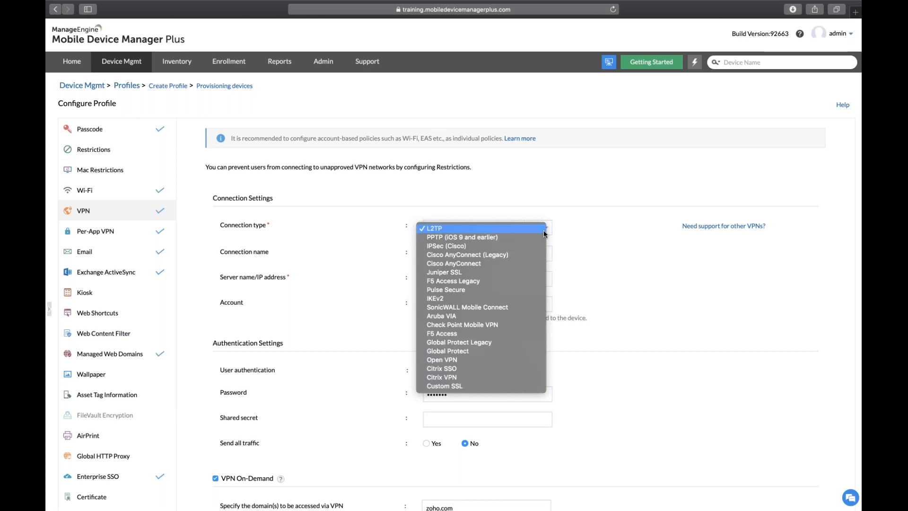
click(612, 250)
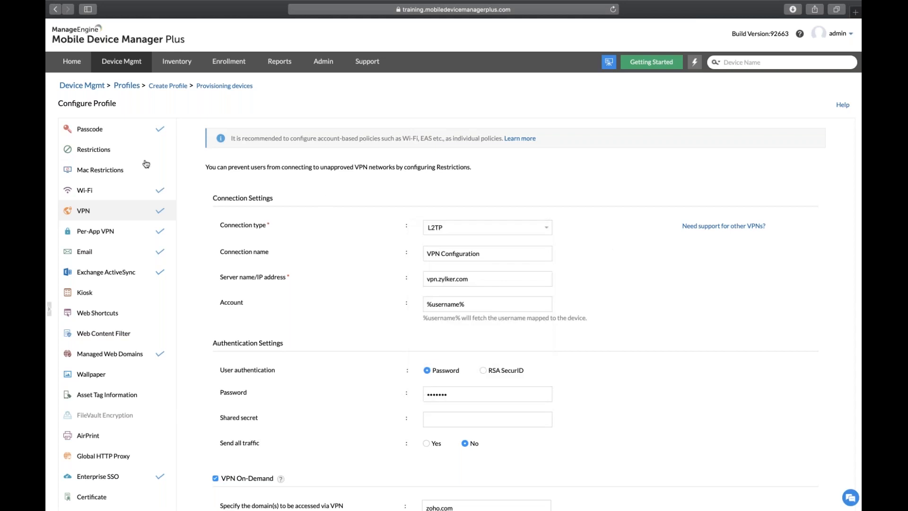
- Examine the Per-App VPN and Exchange ActiveSync policies, switching the Exchange host type to Exchange On-Premises
click(123, 230)
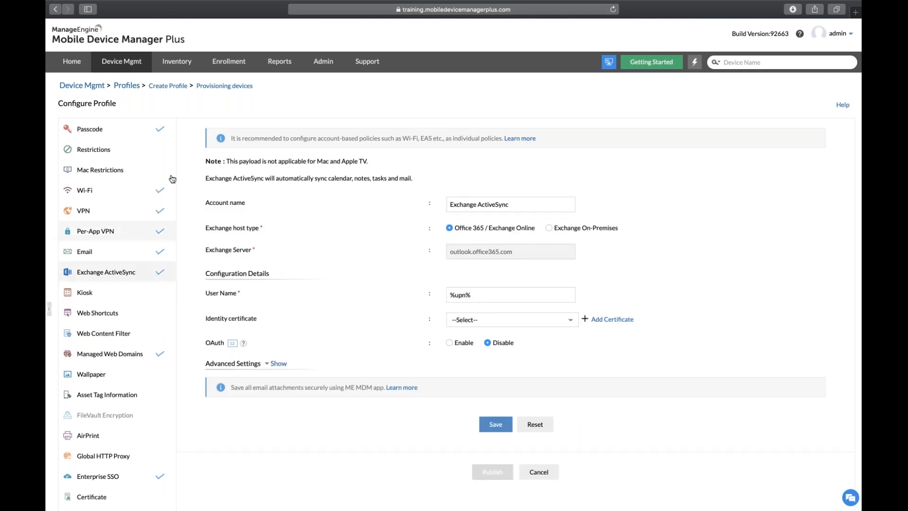
click(549, 228)
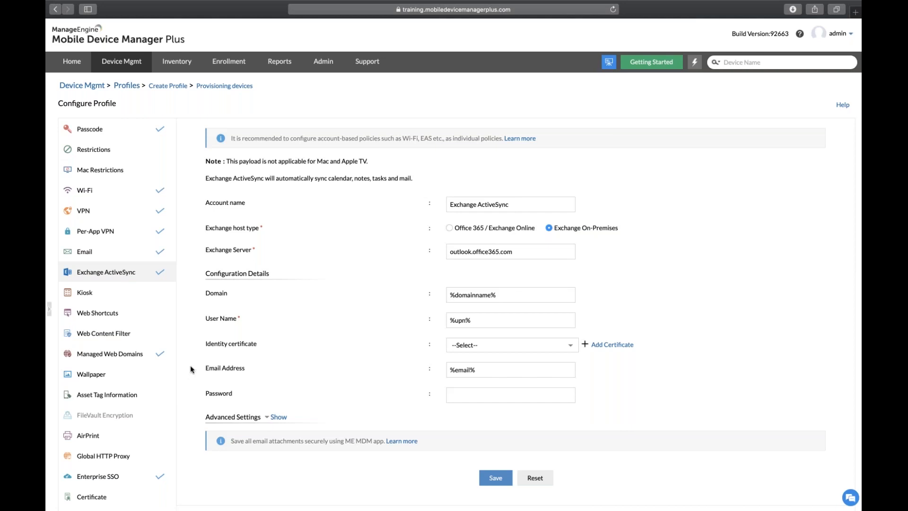
- Review the profile's Managed Web Domains, Enterprise SSO, Restrictions and Web Content Filter policies
click(152, 361)
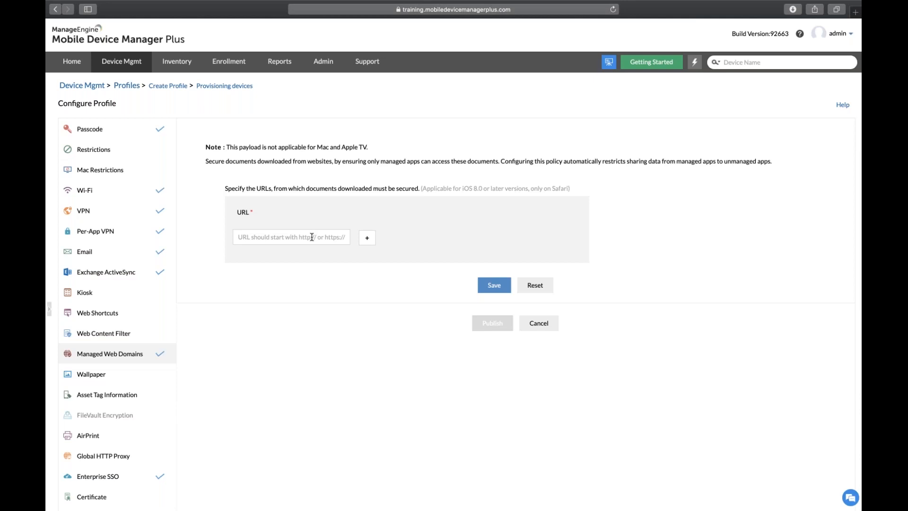
click(118, 476)
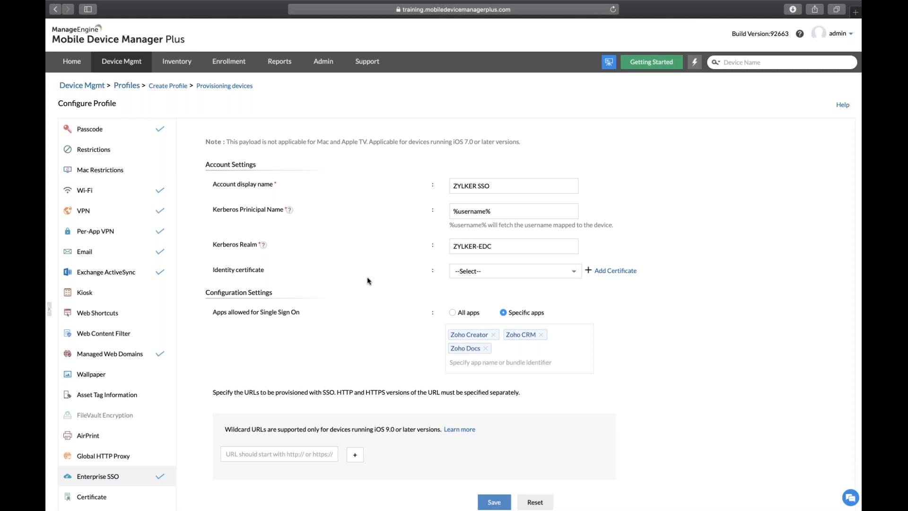
scroll(367, 278, down, 1)
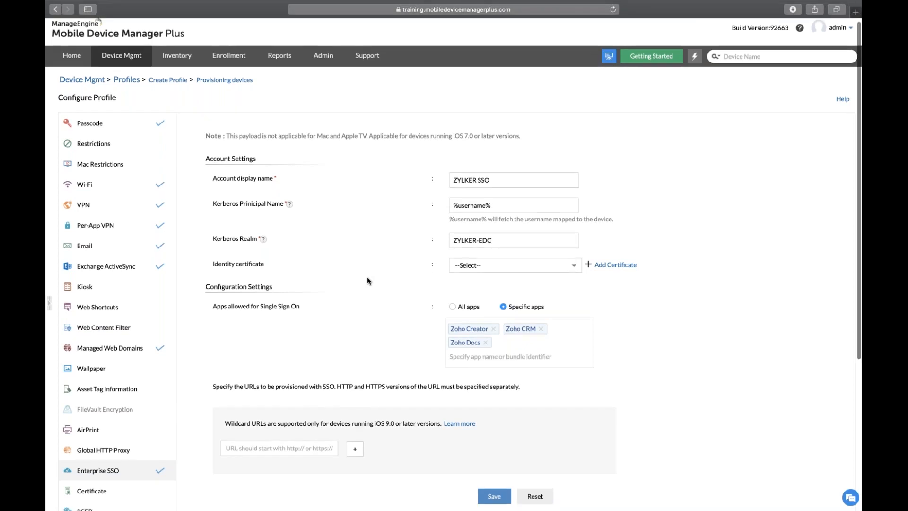
scroll(367, 281, down, 3)
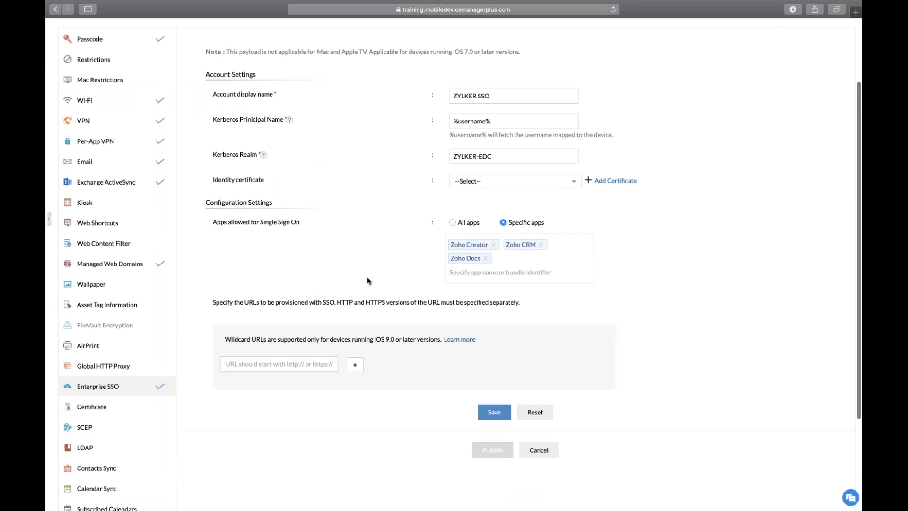
scroll(367, 281, up, 3)
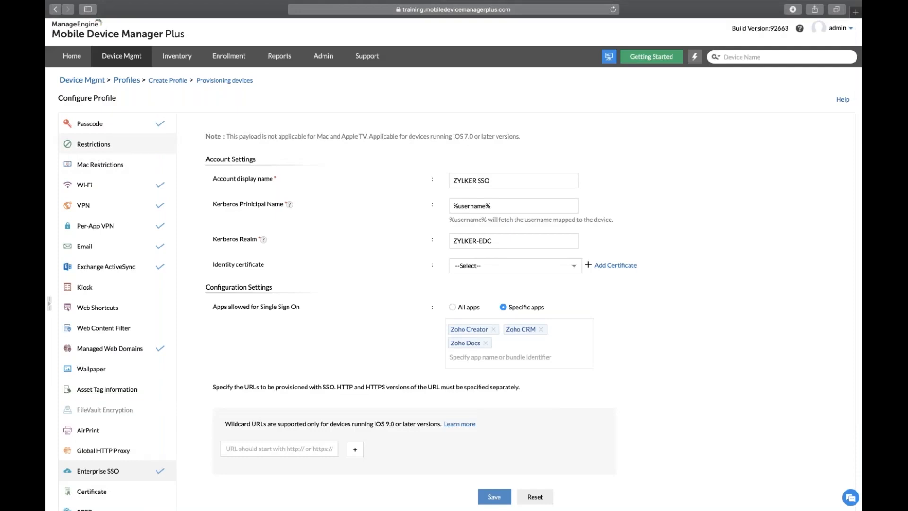
scroll(454, 255, up, 1)
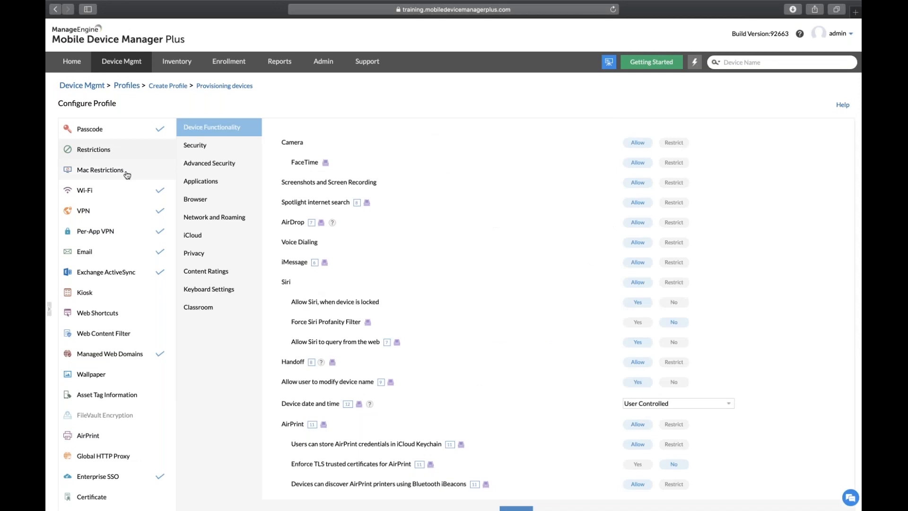
click(142, 335)
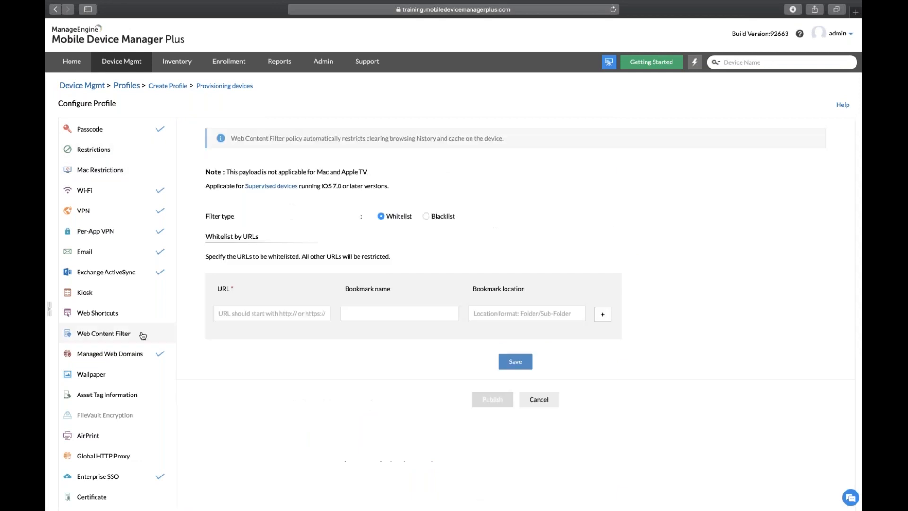
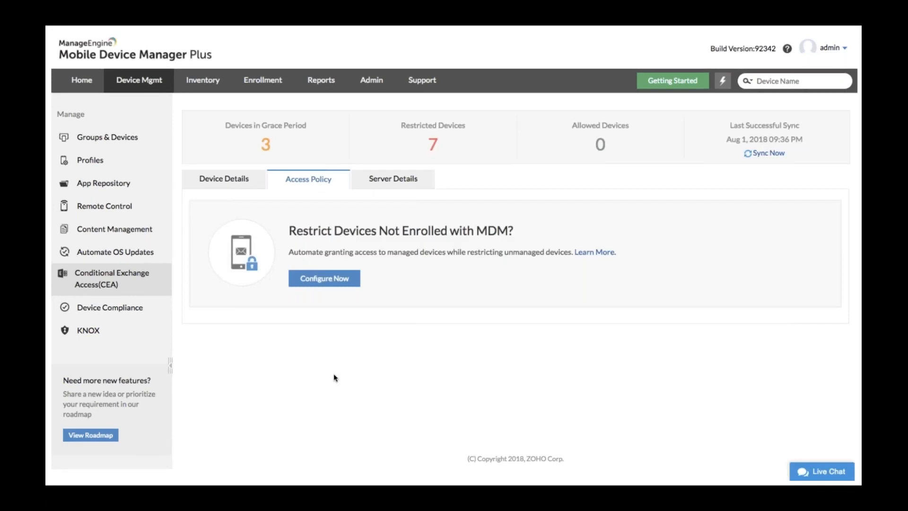
- Start configuring the Conditional Exchange Access policy that restricts devices not enrolled with MDM
click(312, 285)
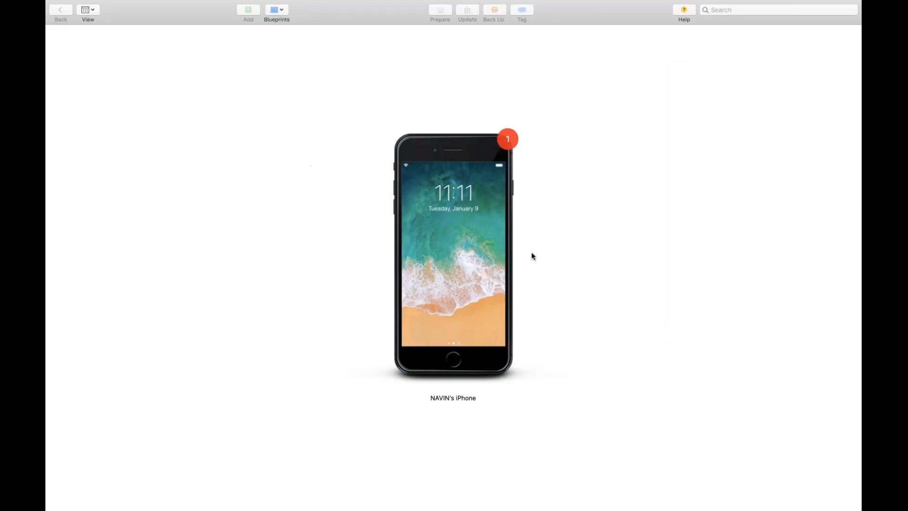
- Switch to Apple Configurator 2, open the blueprints for editing and create a new blueprint
mouse_move(277, 2)
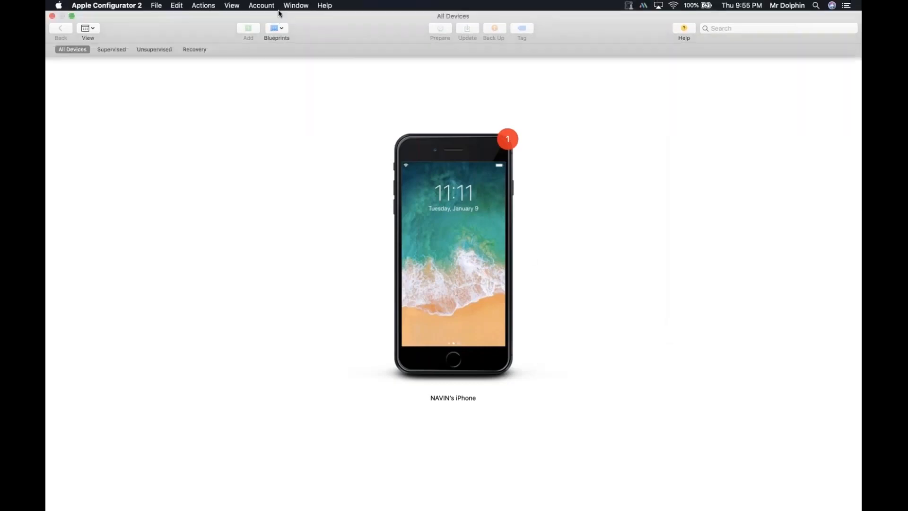
click(283, 30)
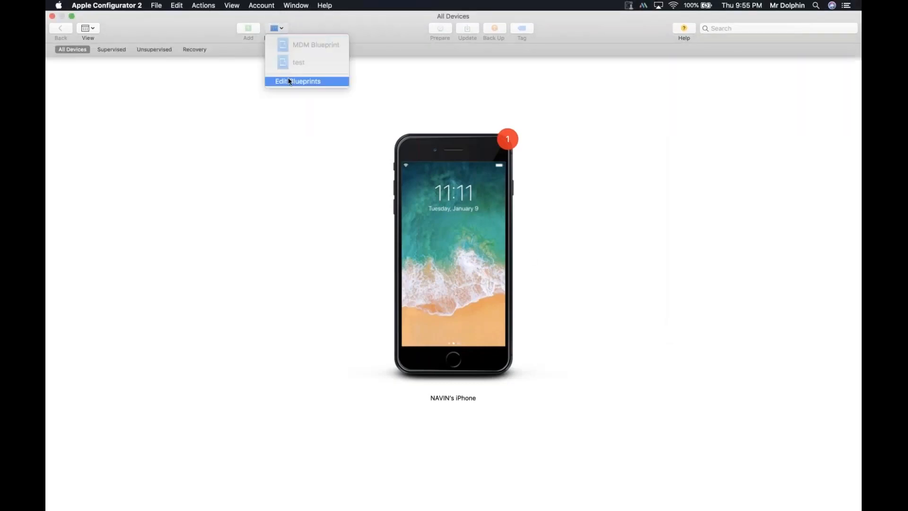
click(290, 82)
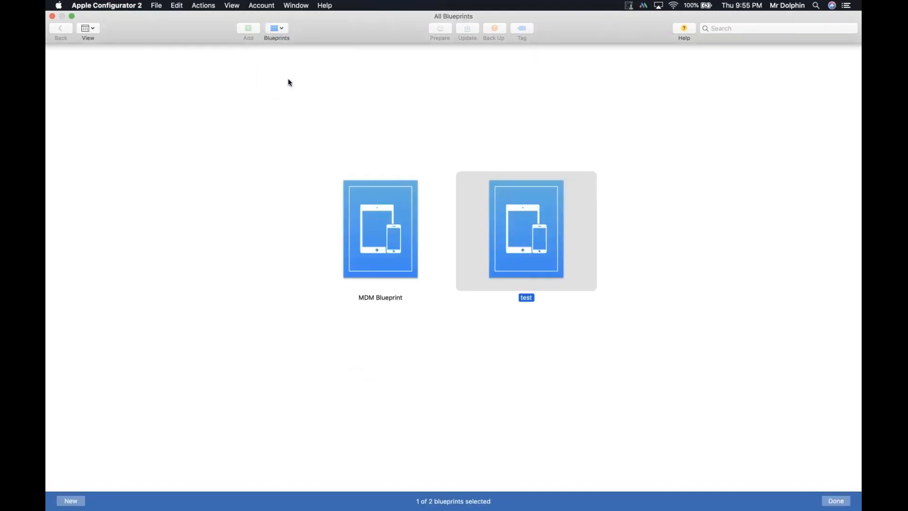
click(69, 500)
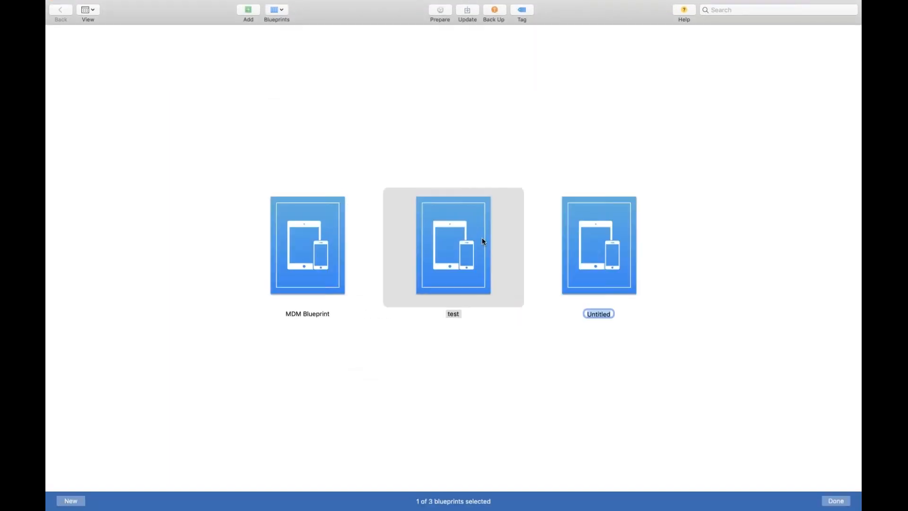
- Try preparing the test blueprint with Manual Configuration and Device Enrollment Program enrollment, going as far as the MDM server choice before cancelling
right_click(482, 241)
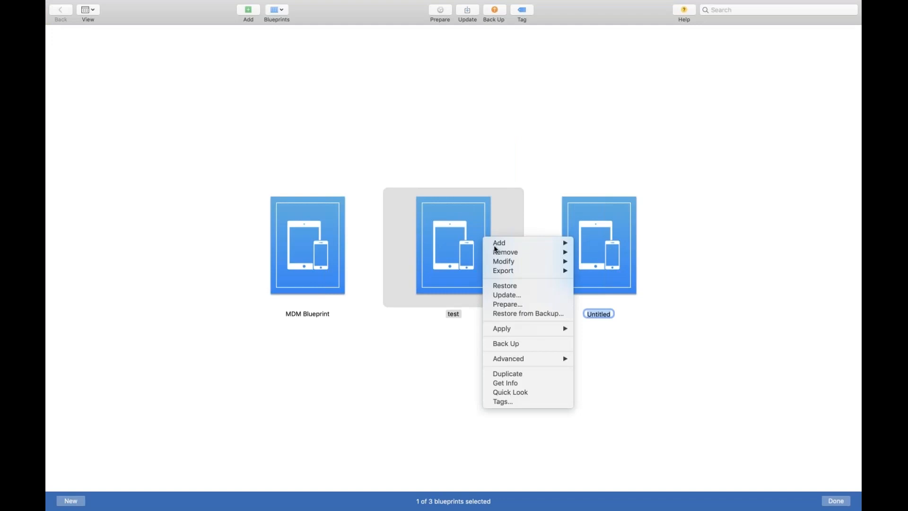
click(514, 304)
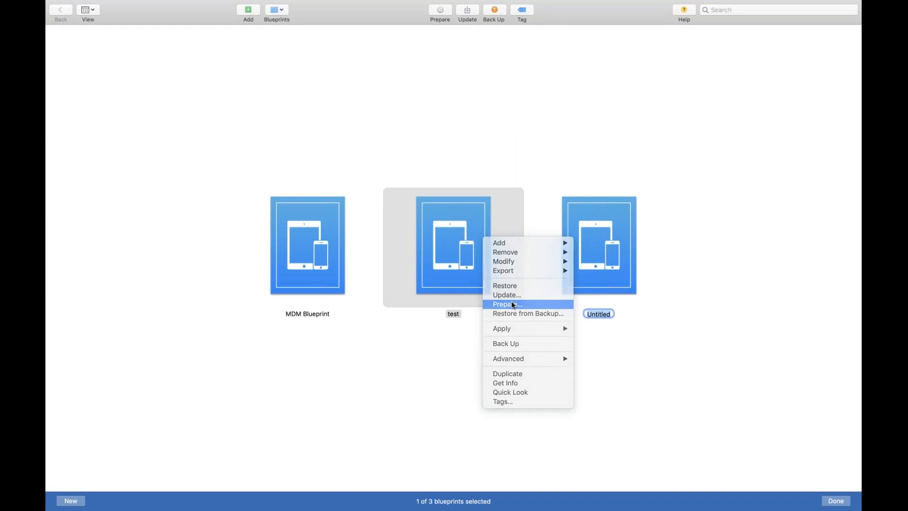
click(453, 105)
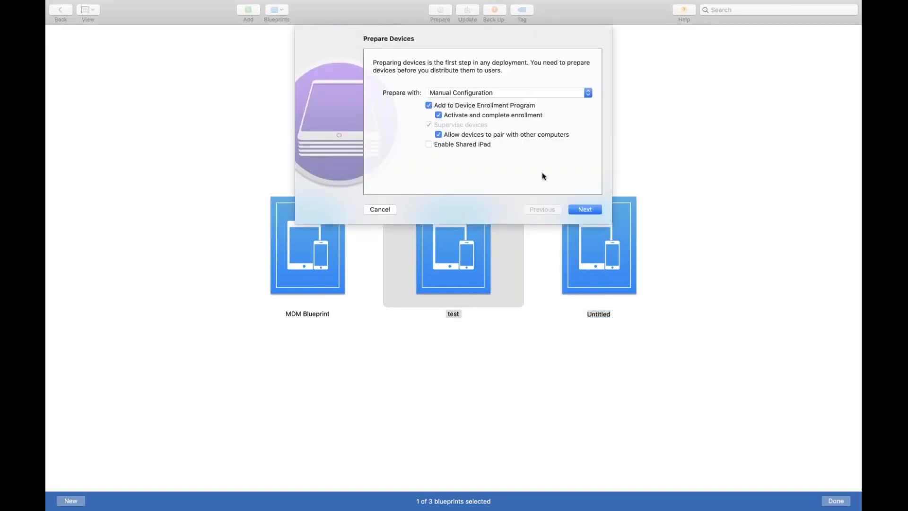
click(437, 135)
click(586, 212)
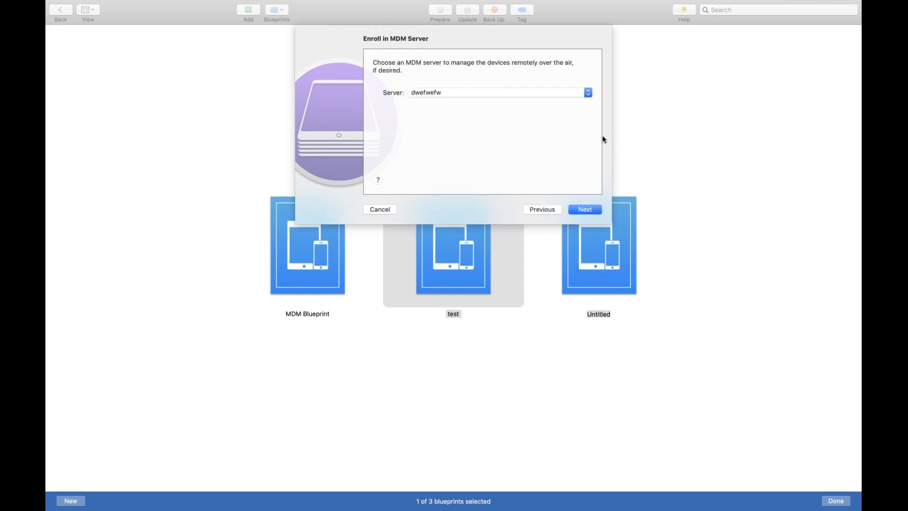
click(384, 210)
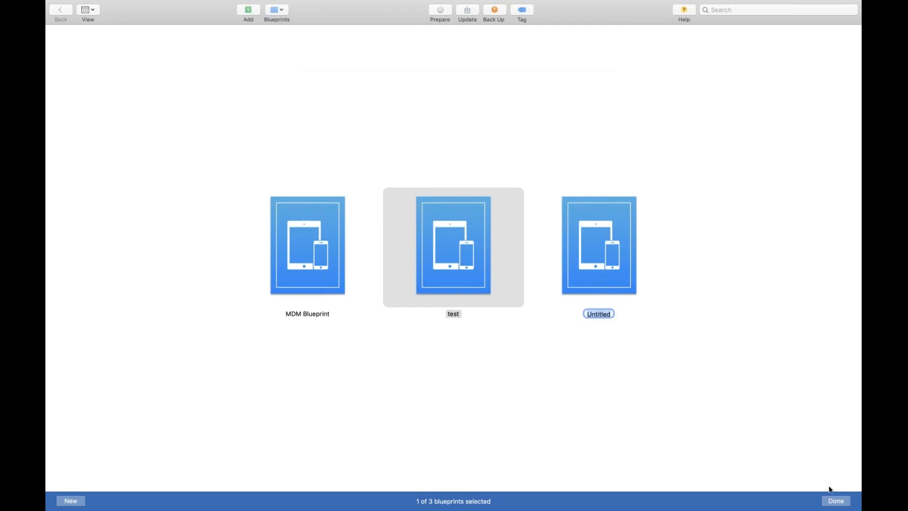
- Finish editing the blueprints and apply the Untitled blueprint to the connected iPhone
click(846, 505)
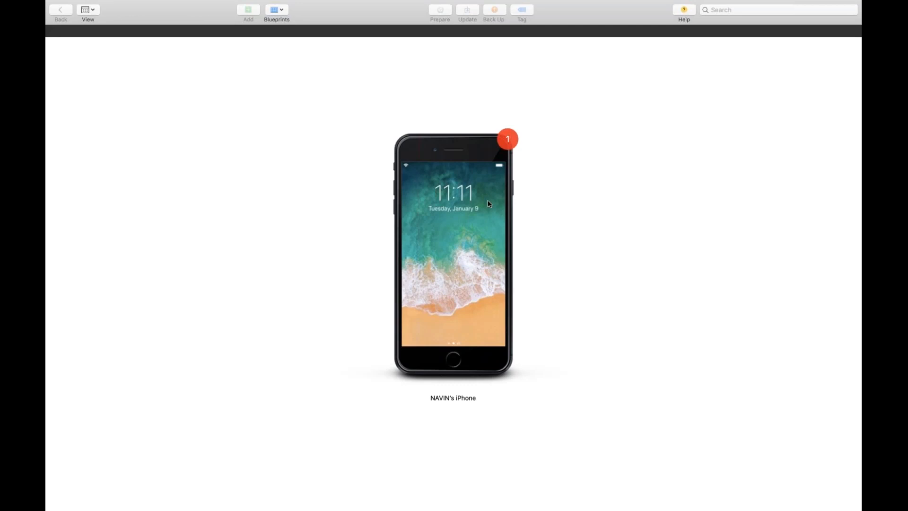
right_click(488, 203)
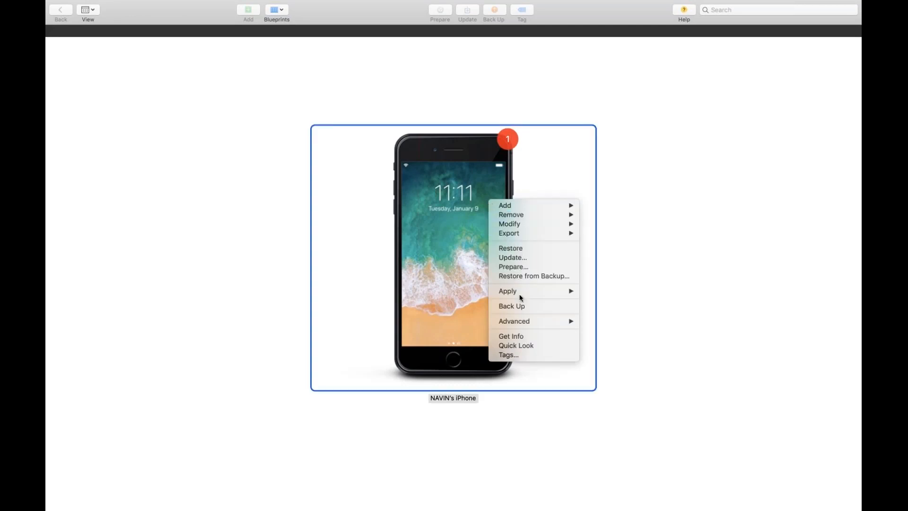
mouse_move(520, 293)
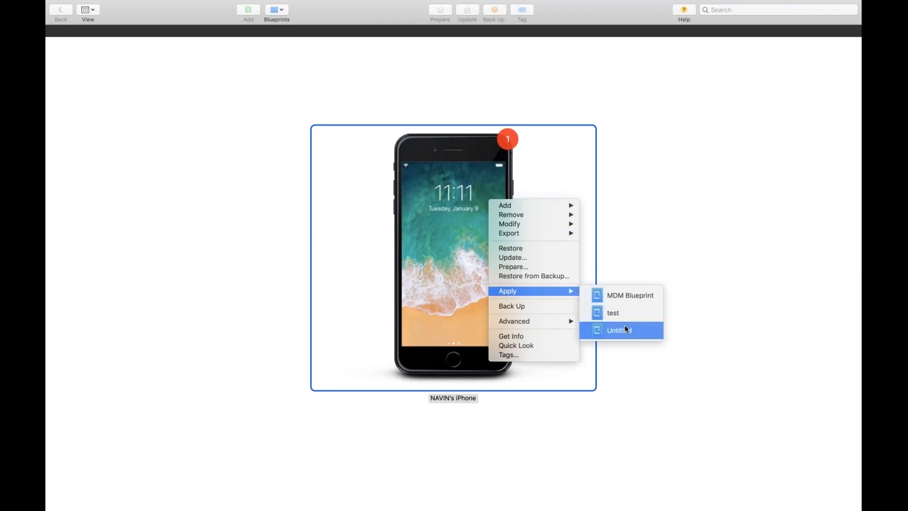
click(625, 326)
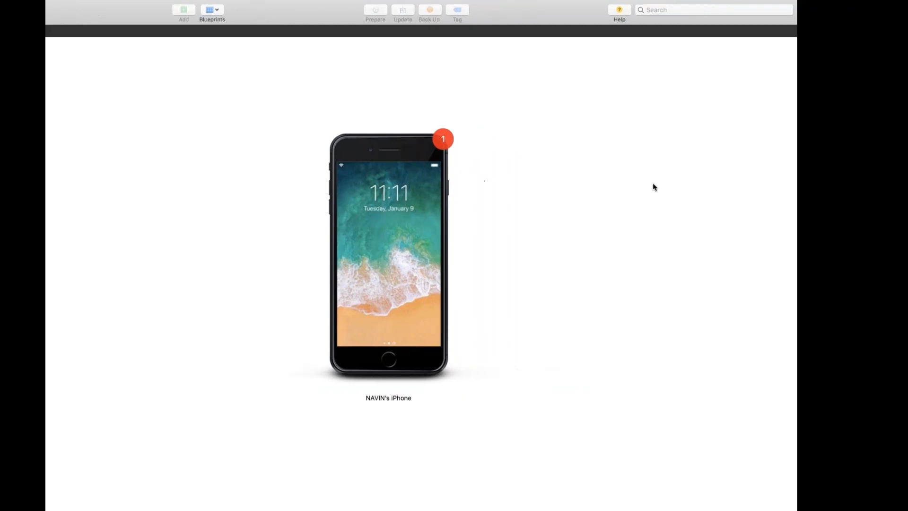
- Advance the presentation to the DPC Identifier slide and examine the EMM Token Enrollment instructions in Mobile Device Manager Plus, highlighting the afw#memdm identifier
key(ctrl+Left)
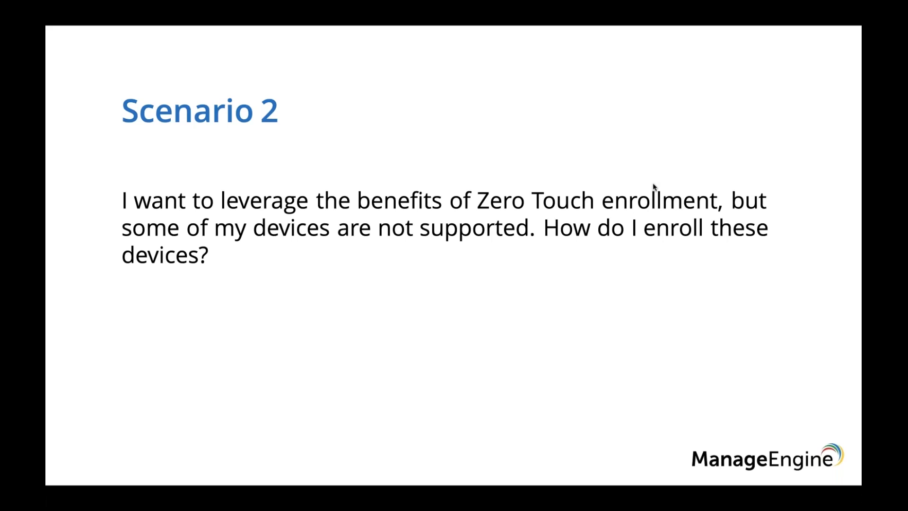
key(Right)
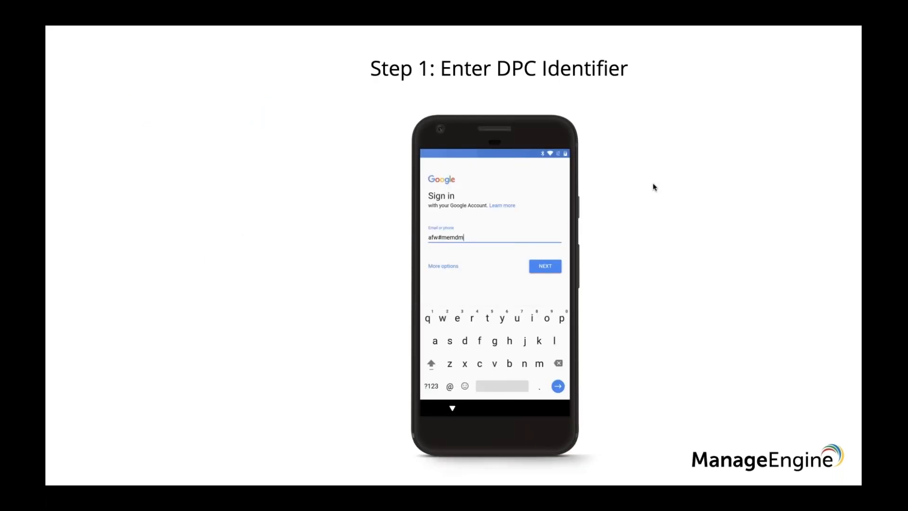
key(ctrl+Left)
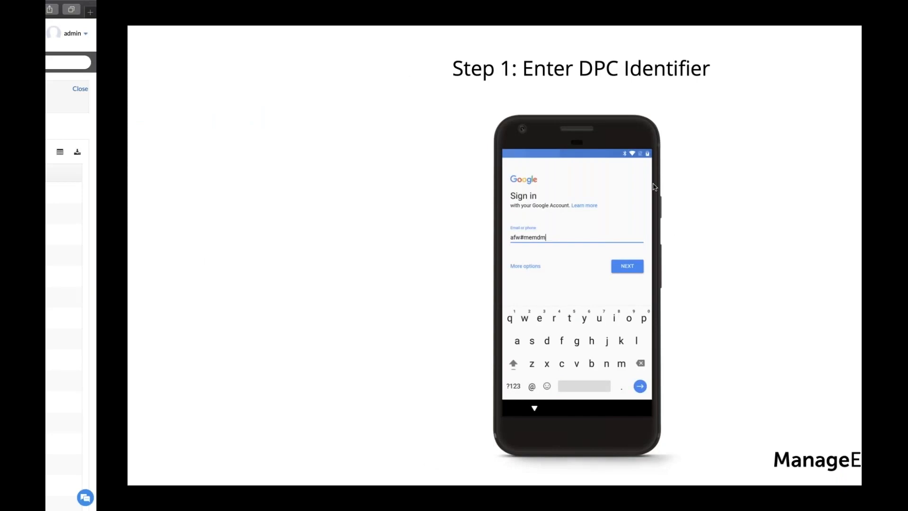
click(231, 69)
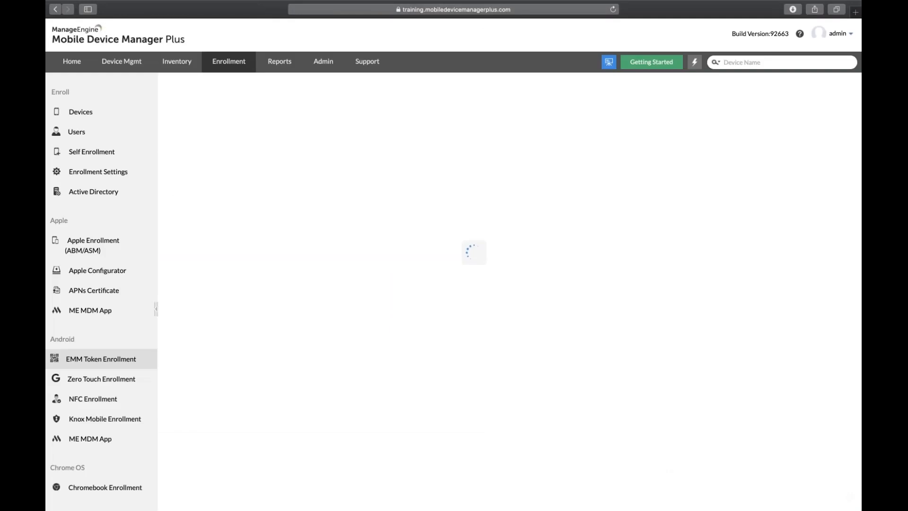
drag(483, 171, 447, 168)
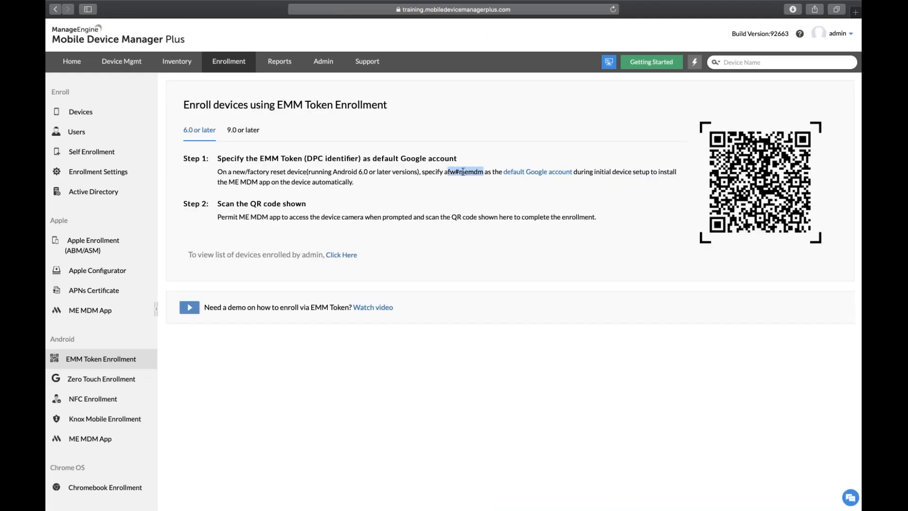
click(476, 190)
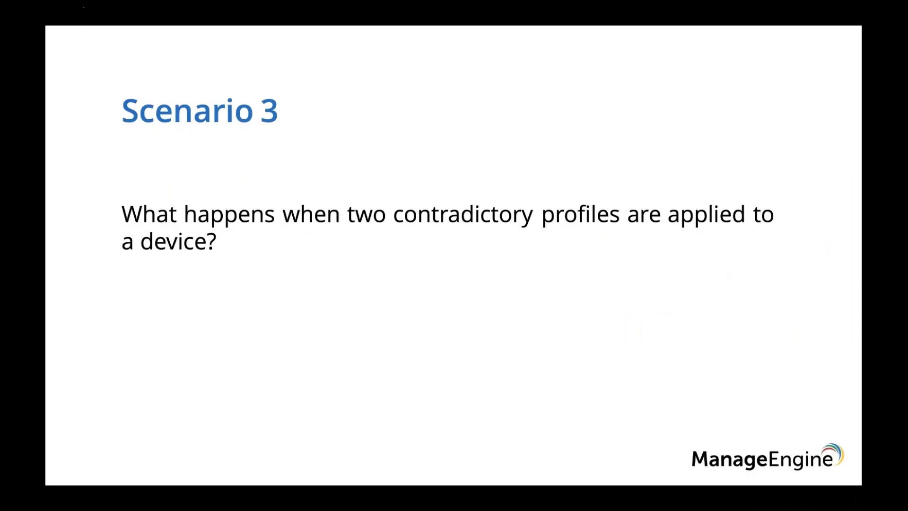
- Create an Apple profile in Mobile Device Manager Plus and switch its Camera restriction to Restrict and back to Allow
key(ctrl+Left)
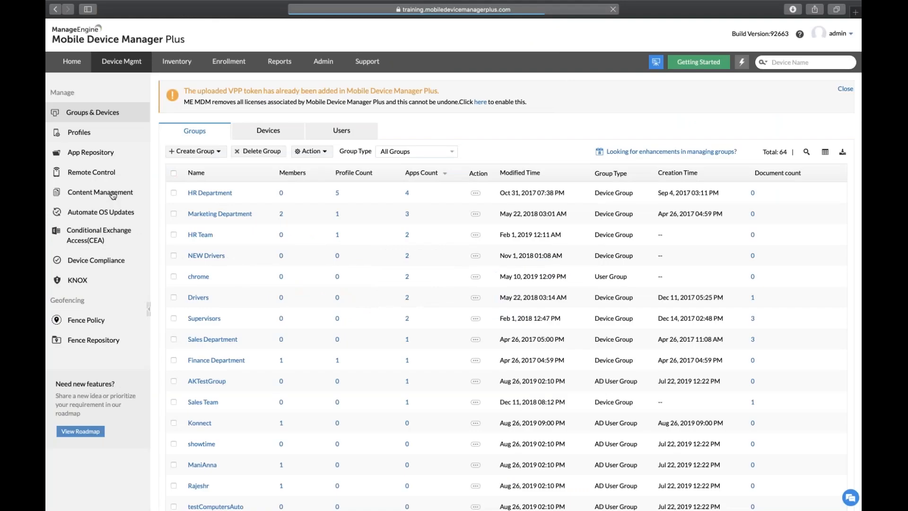
click(79, 132)
click(188, 85)
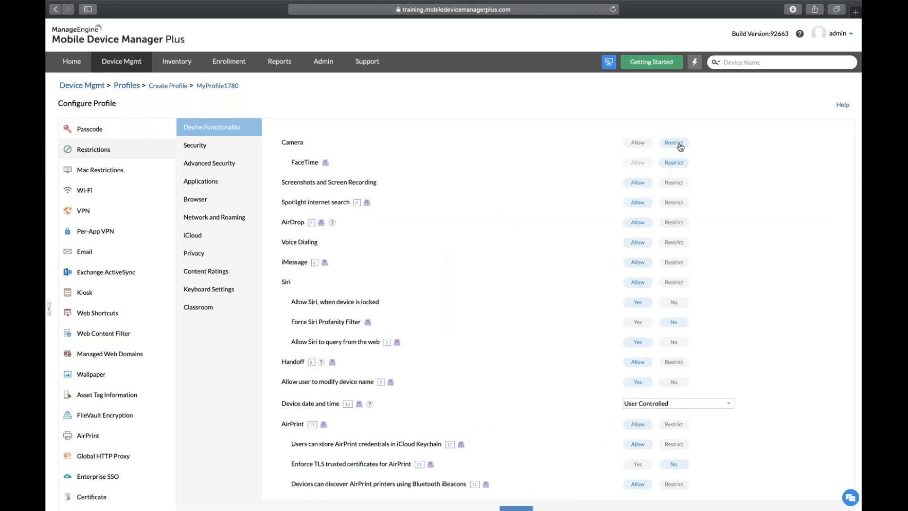
click(638, 142)
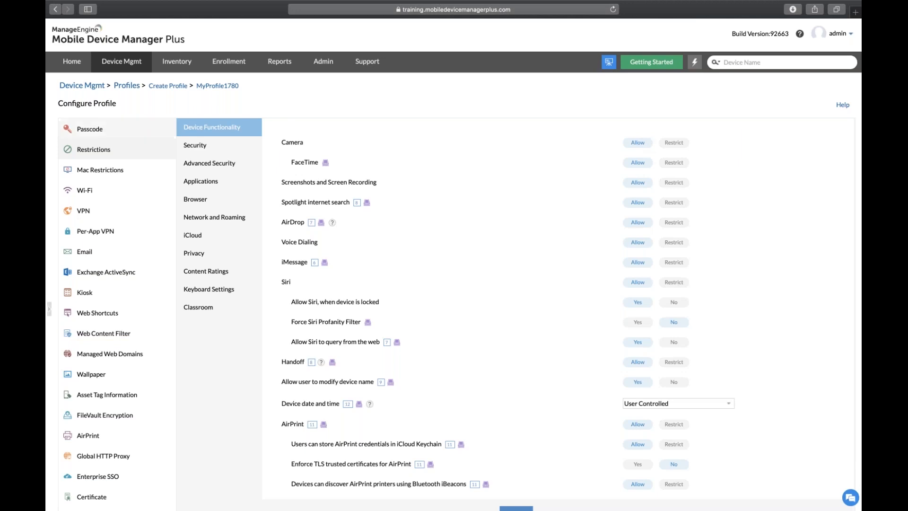
- Create an Android profile and switch its Camera restriction to Restrict and back to Allow
click(135, 62)
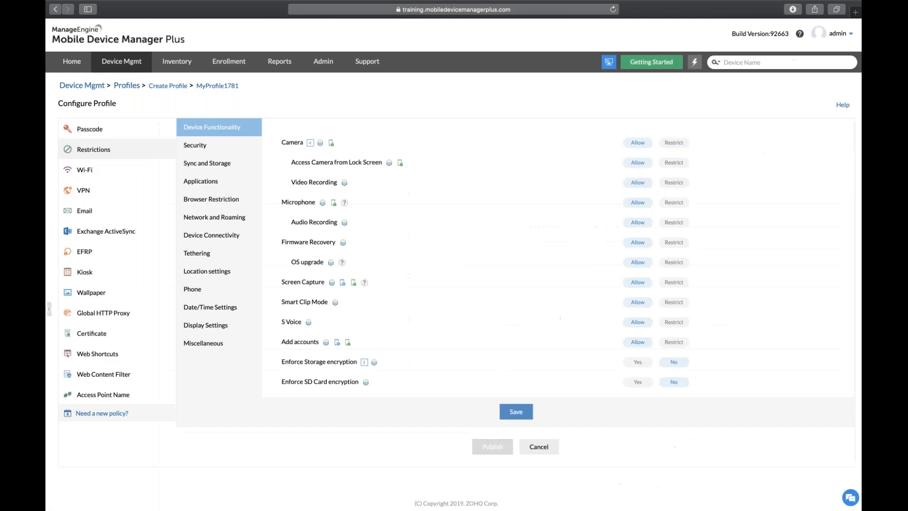
click(679, 144)
click(635, 143)
click(140, 61)
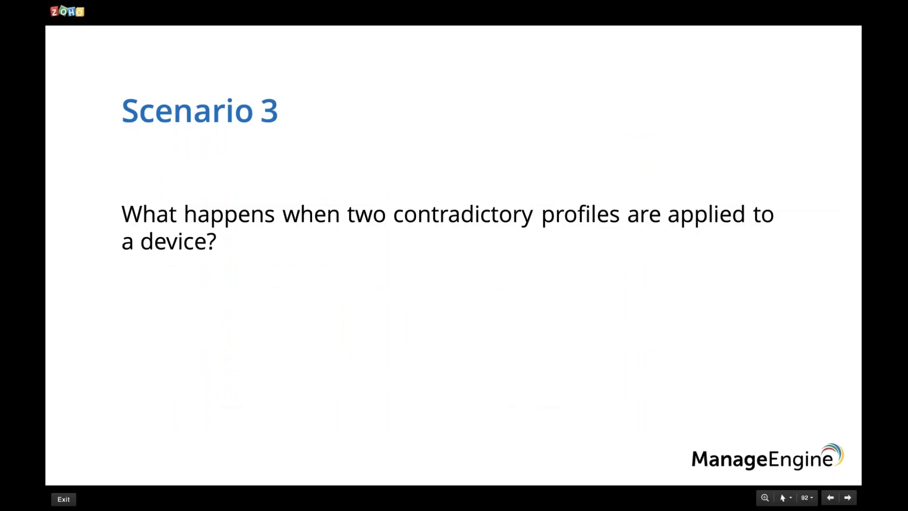
- Advance the slides to Scenario 4 and, in the Provisioning devices profile's restrictions, try allowing Wi-Fi connections only if distributed via MDM
key(Right)
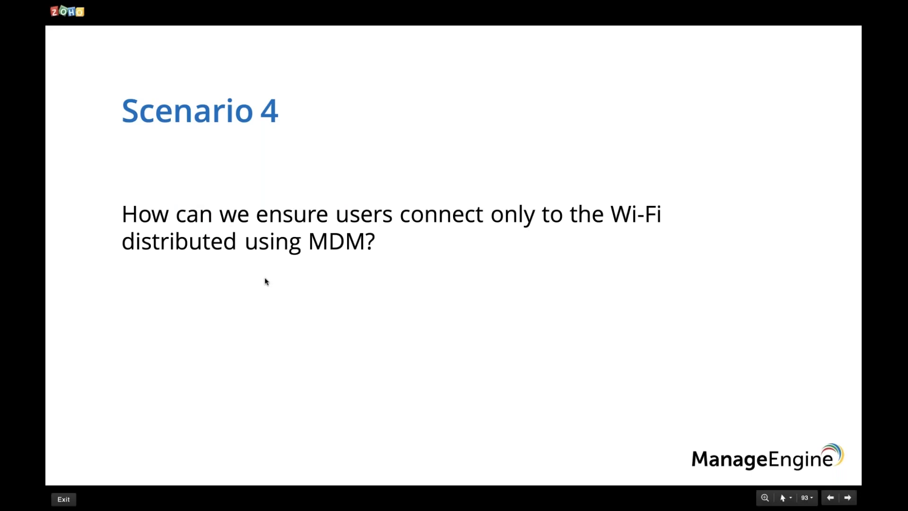
key(ctrl+Left)
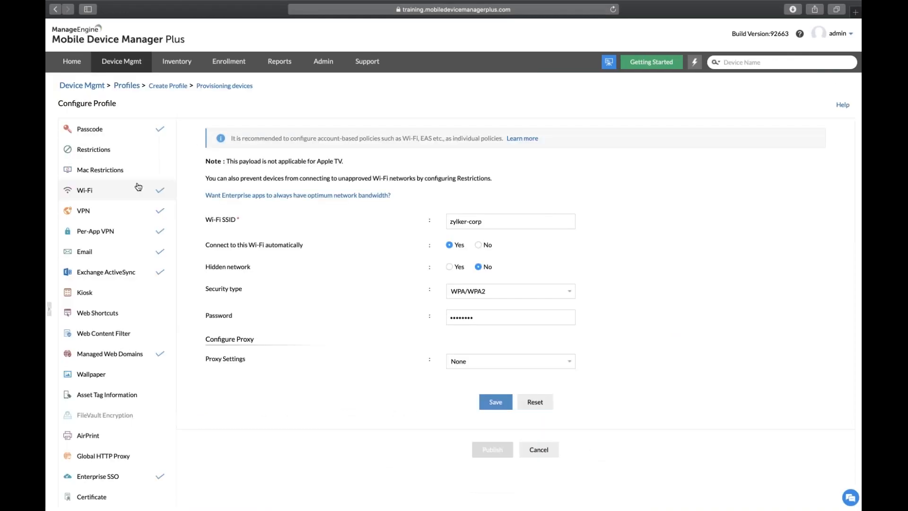
click(137, 149)
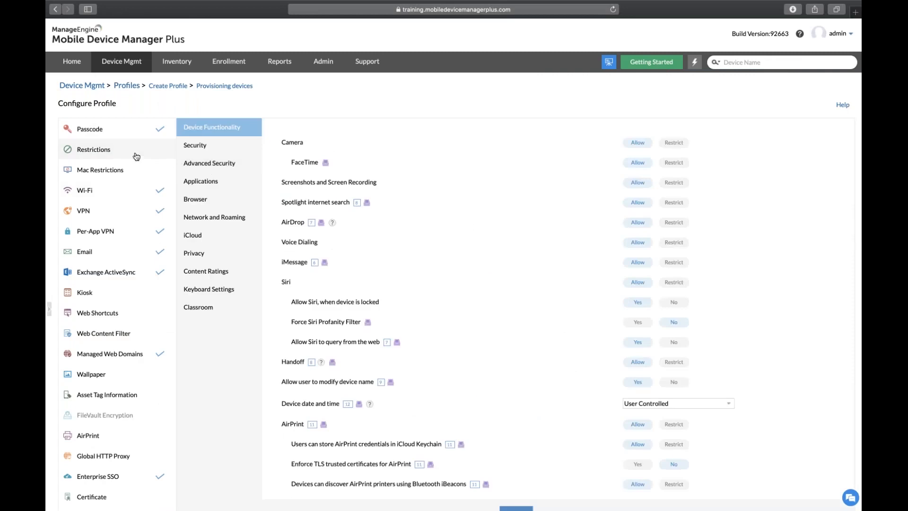
click(241, 218)
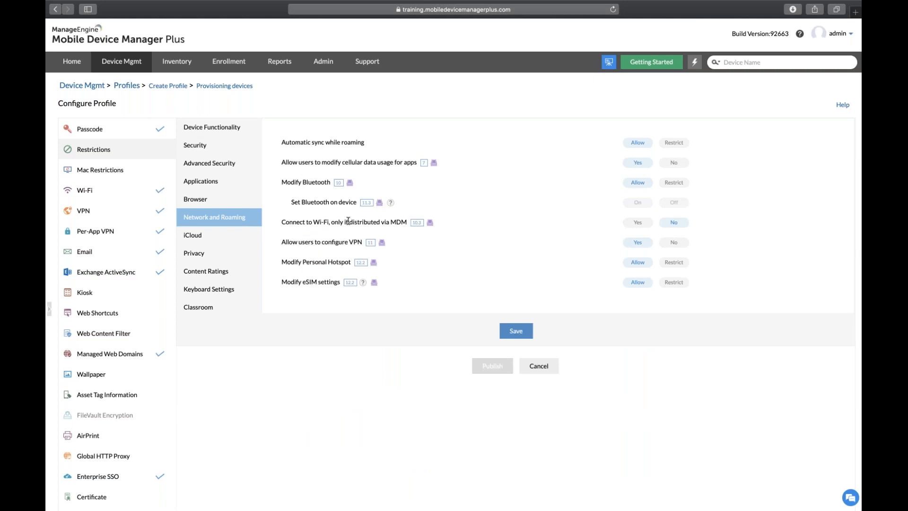
click(640, 222)
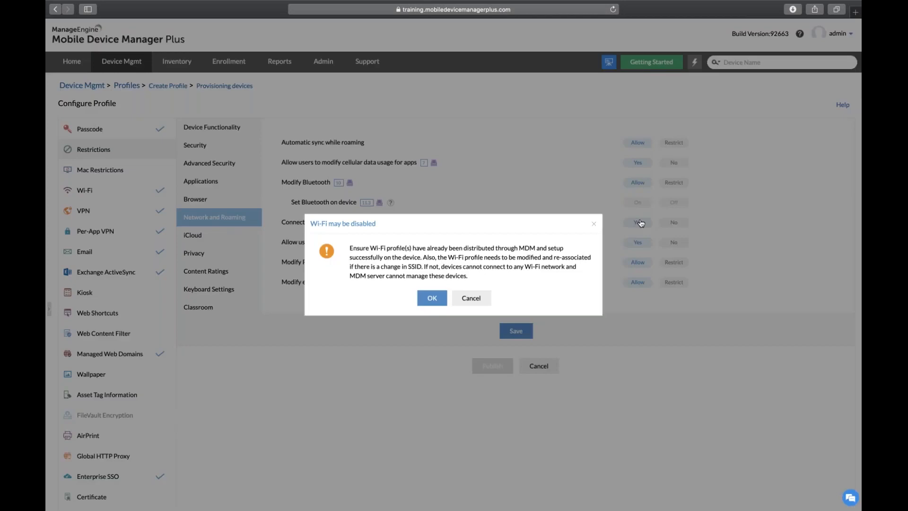
click(594, 226)
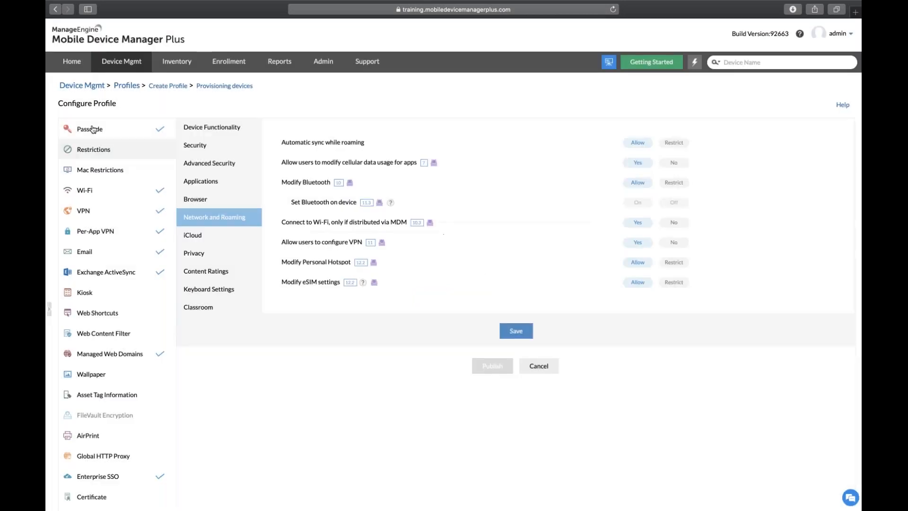
click(93, 129)
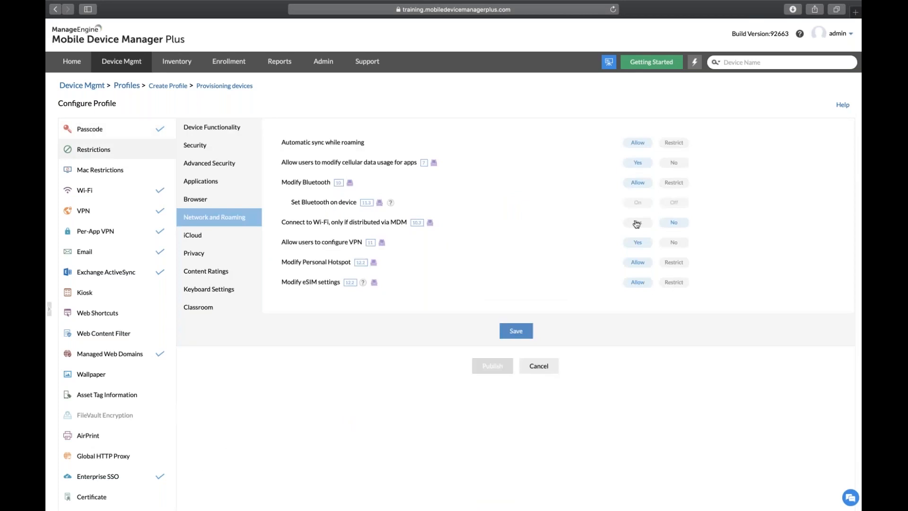
click(108, 129)
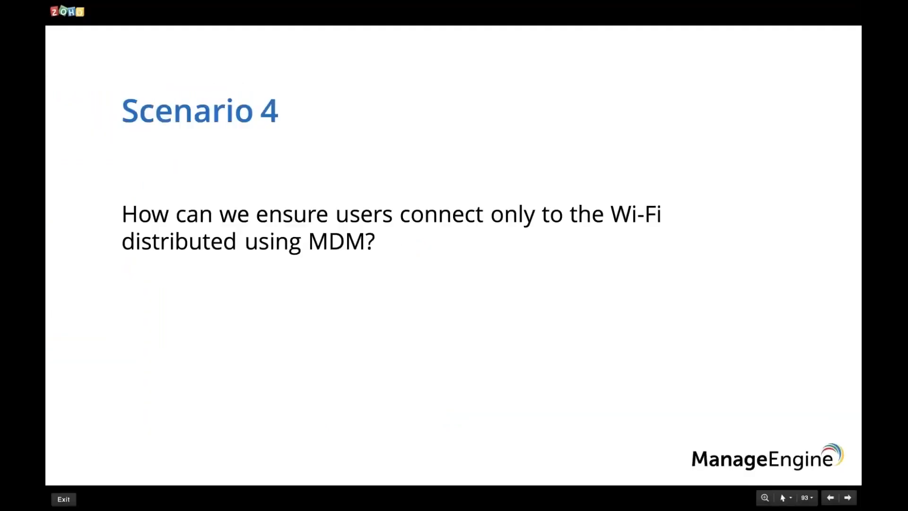
- Advance the slides to Scenario 5 and create an Android profile customized for Device in Mobile Device Manager Plus
key(Right)
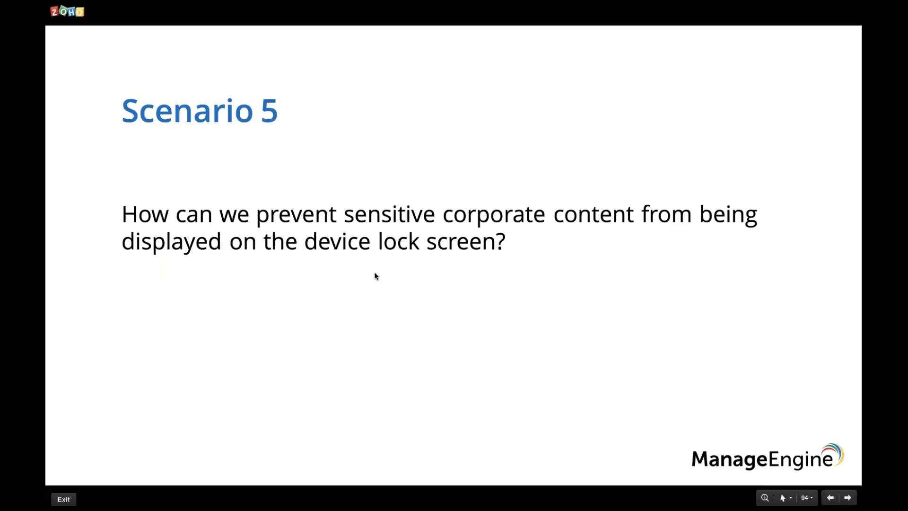
key(ctrl+Left)
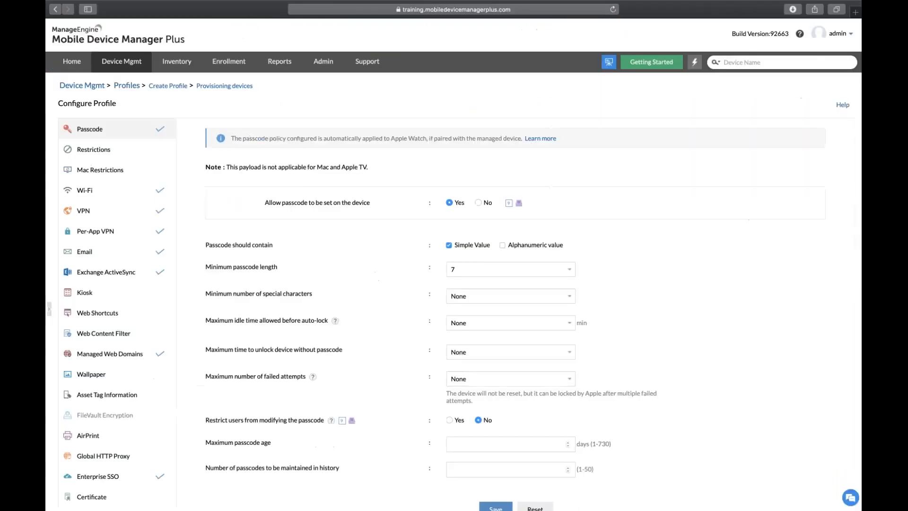
click(136, 68)
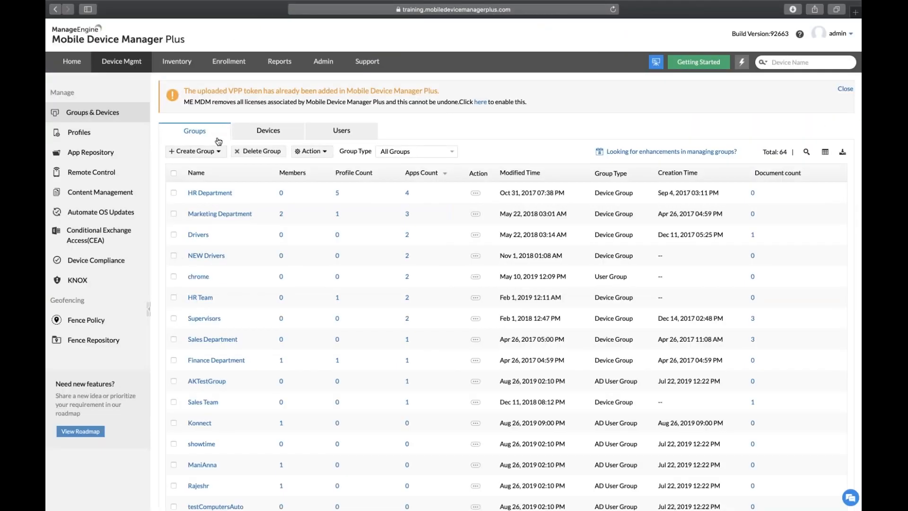
click(94, 134)
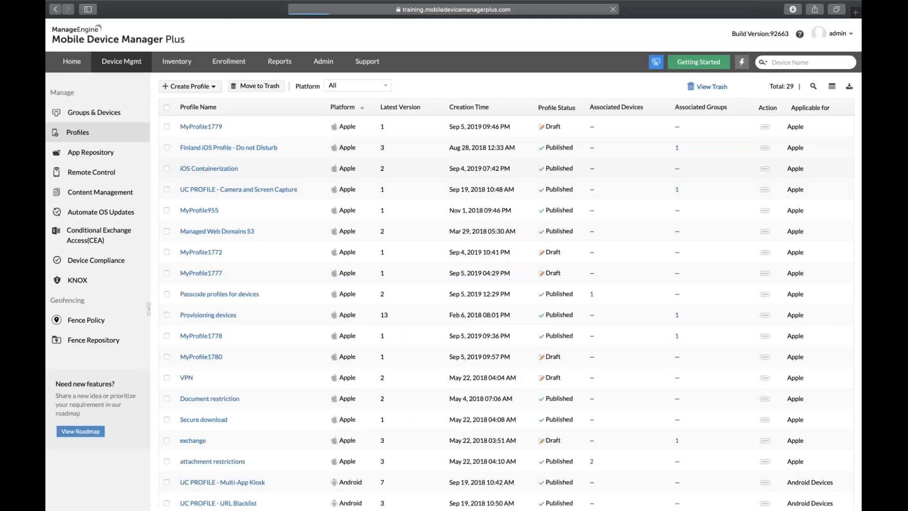
click(190, 87)
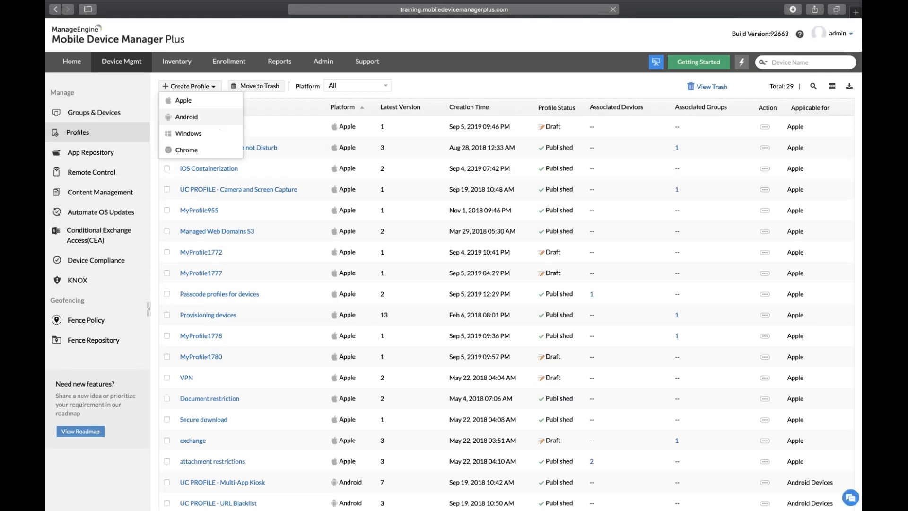
click(186, 117)
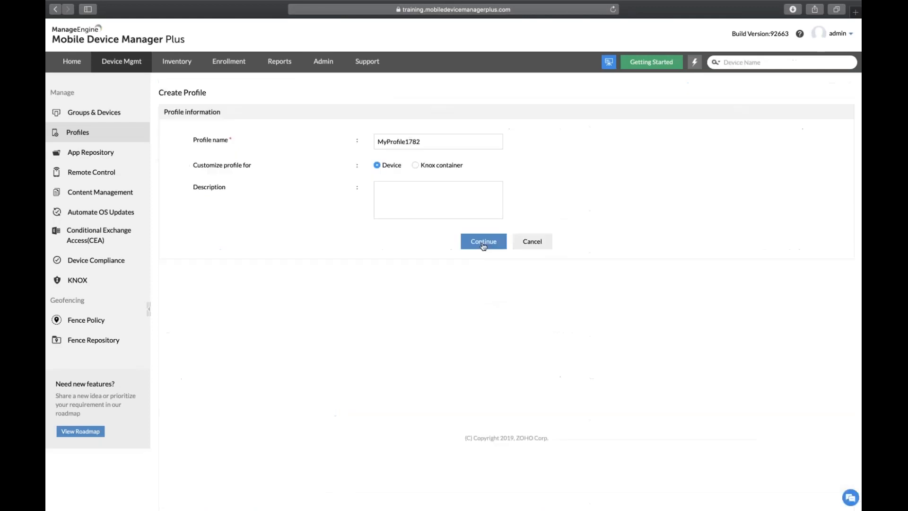
click(483, 242)
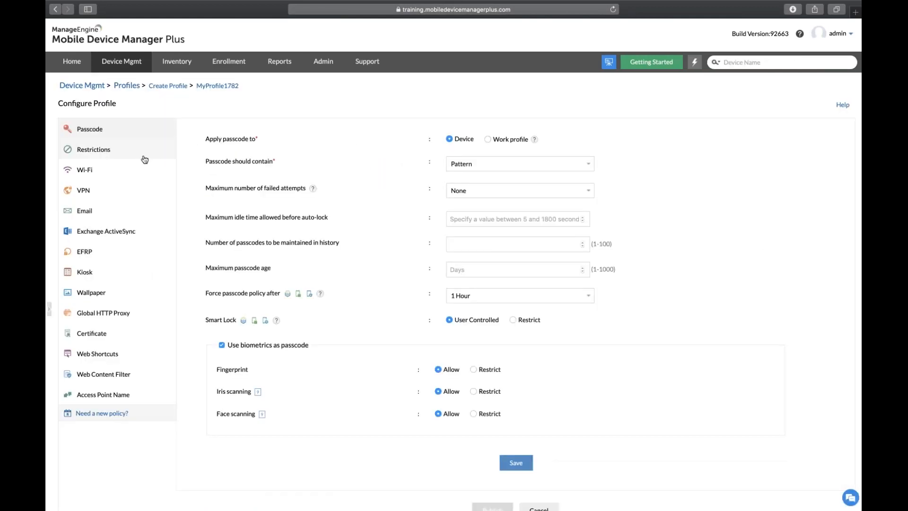
- In the Android profile's security restrictions, set Lock Screen Notification Preference to Don't show notifications at all, then reopen its choices
click(145, 160)
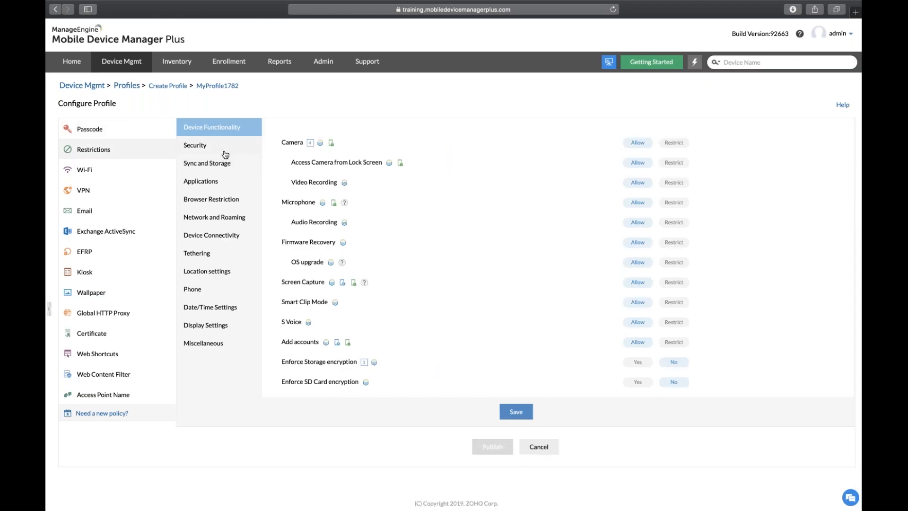
click(224, 151)
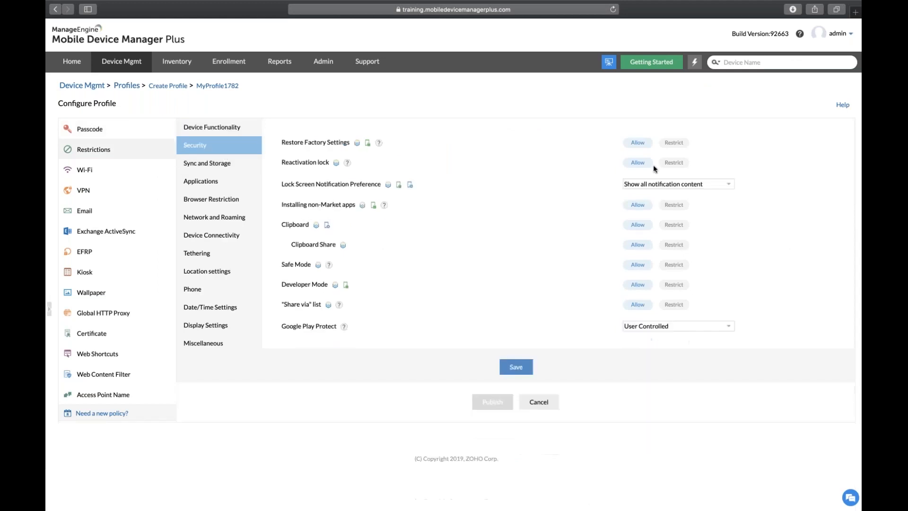
click(694, 186)
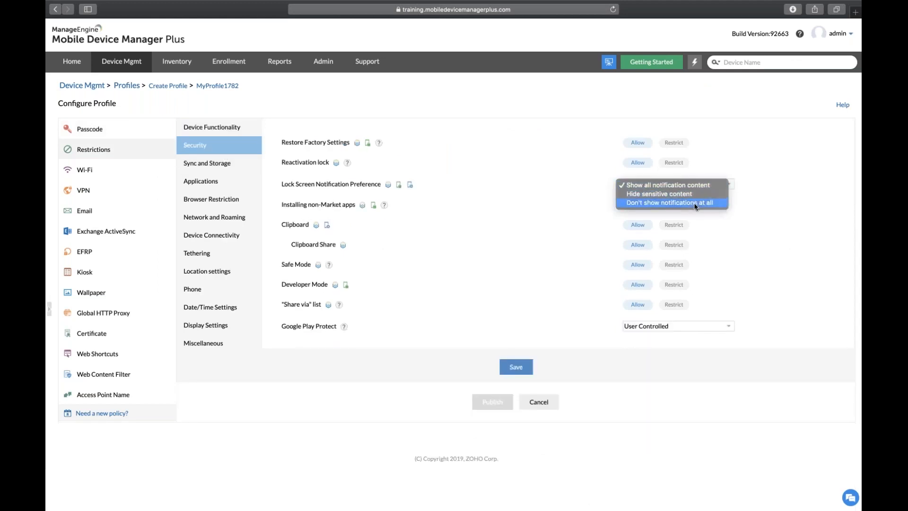
click(695, 204)
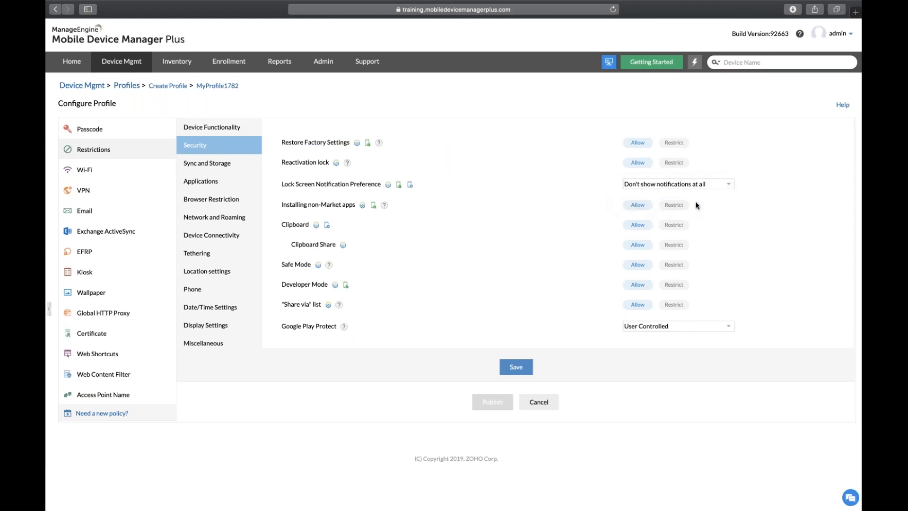
click(714, 189)
click(703, 177)
- View the profile's Device Functionality restrictions and its Passcode policy settings
click(231, 134)
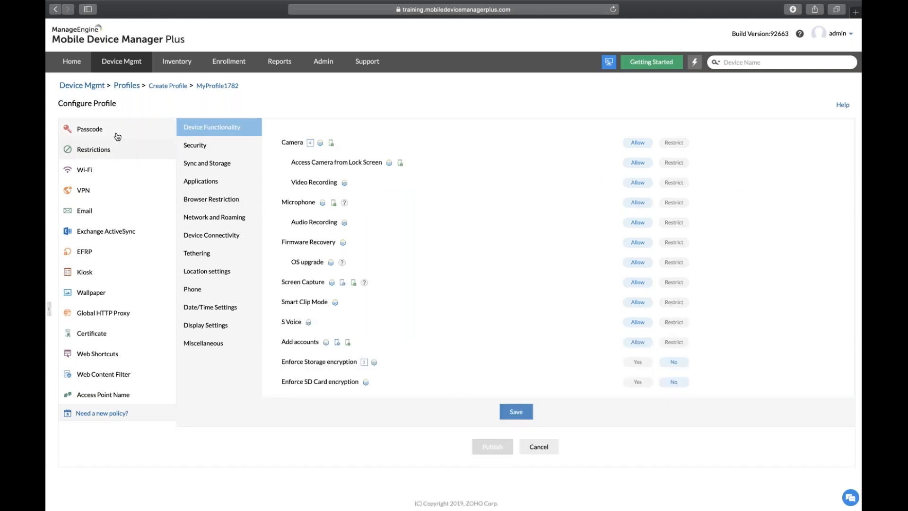
click(118, 136)
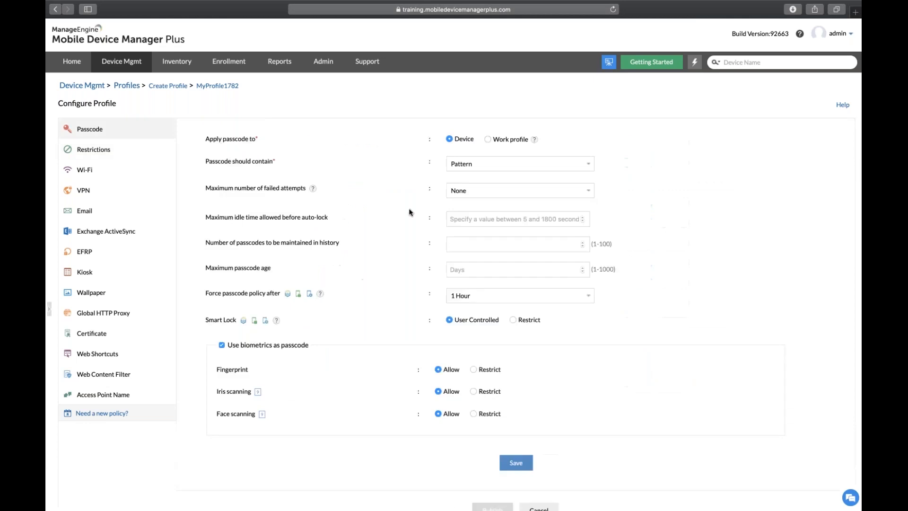